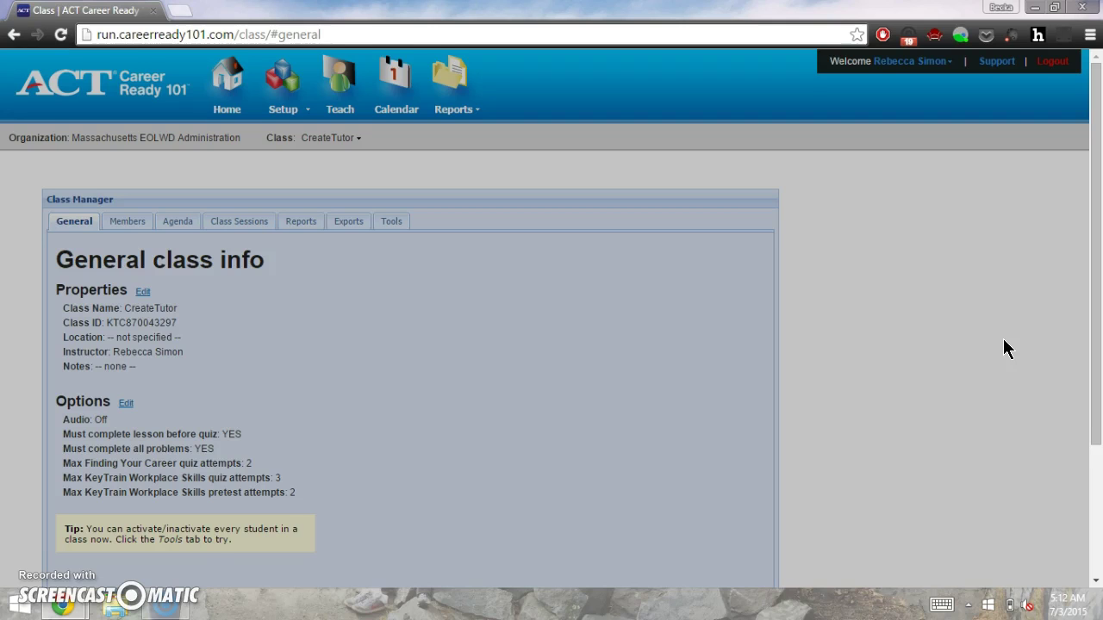
scroll(1004, 340, "down", 3)
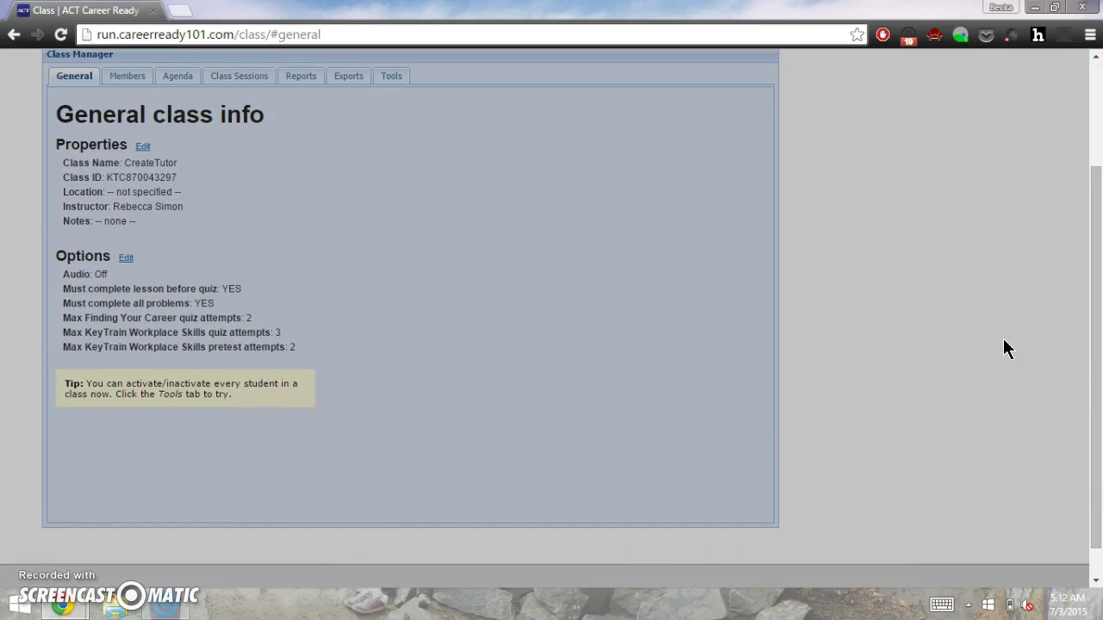
scroll(1005, 348, "up", 1)
scroll(1003, 345, "up", 2)
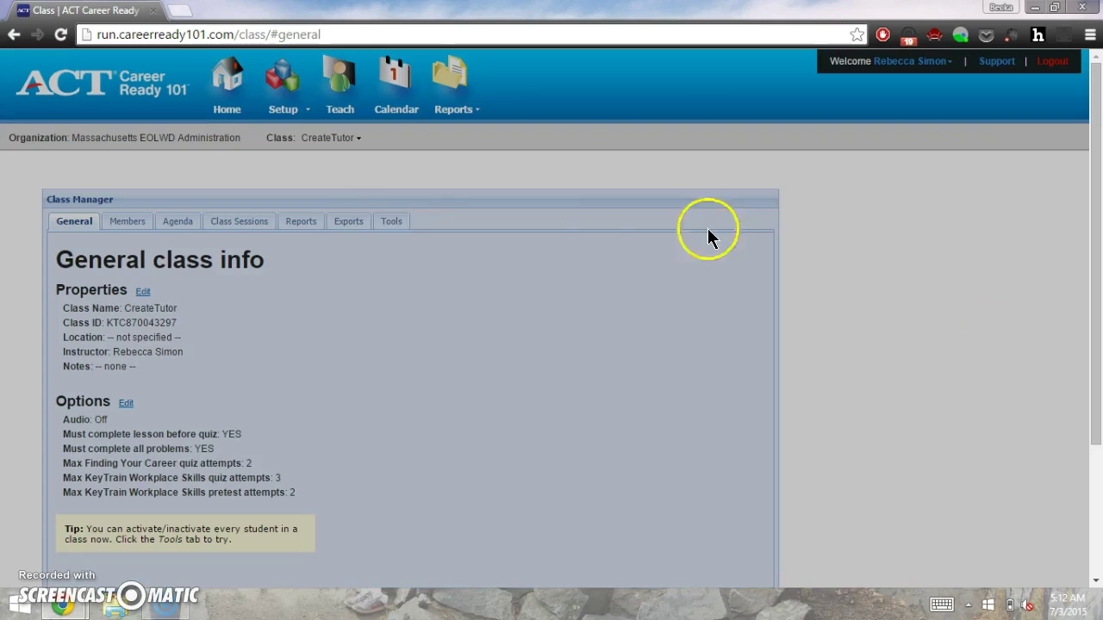
- Return to the home page and log back in with the account's username and password
left_click(230, 89)
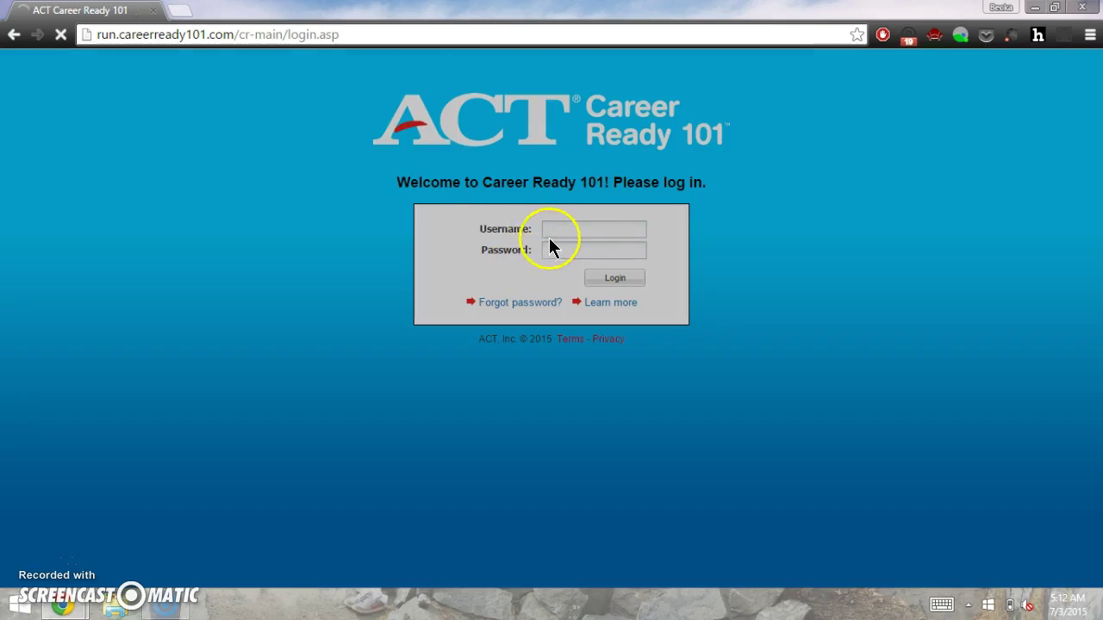
left_click(566, 231)
type("beckabara")
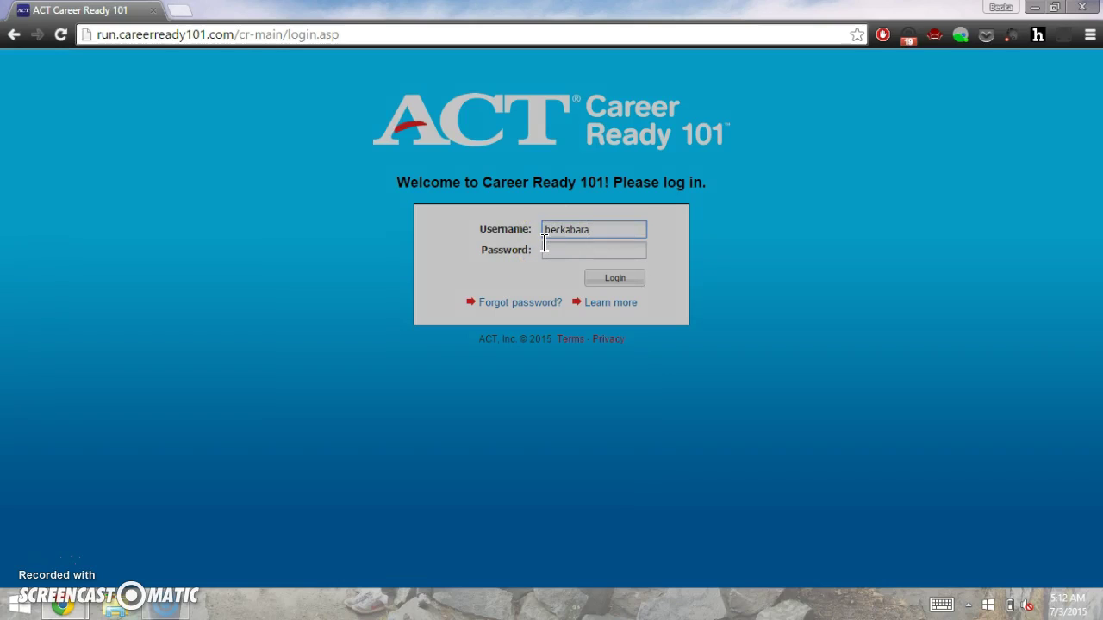
key("Tab")
type("********")
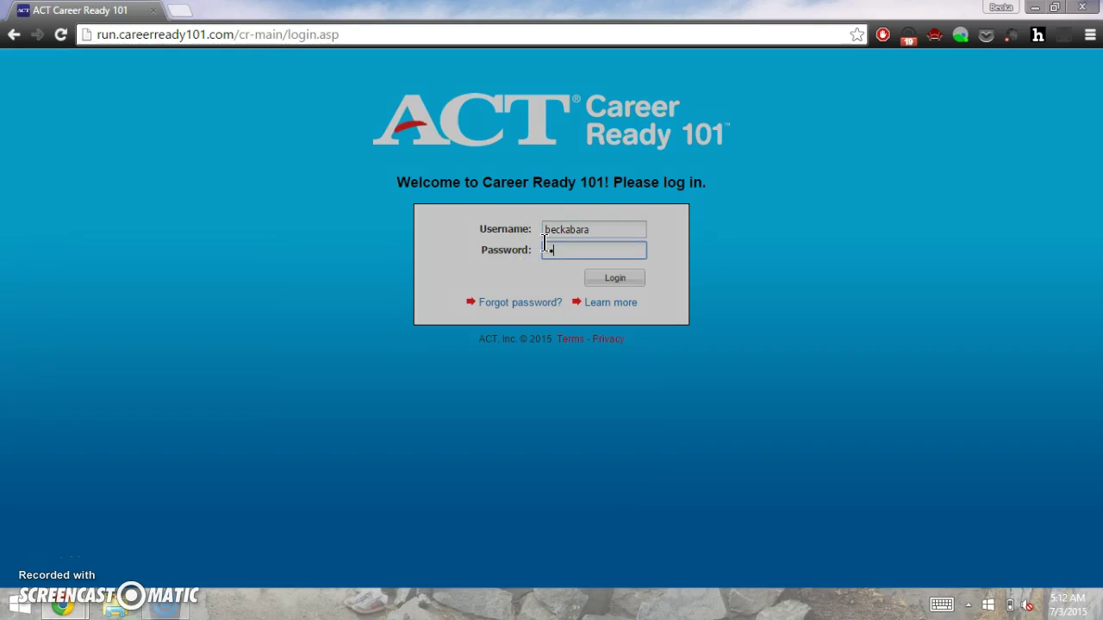
key("Return")
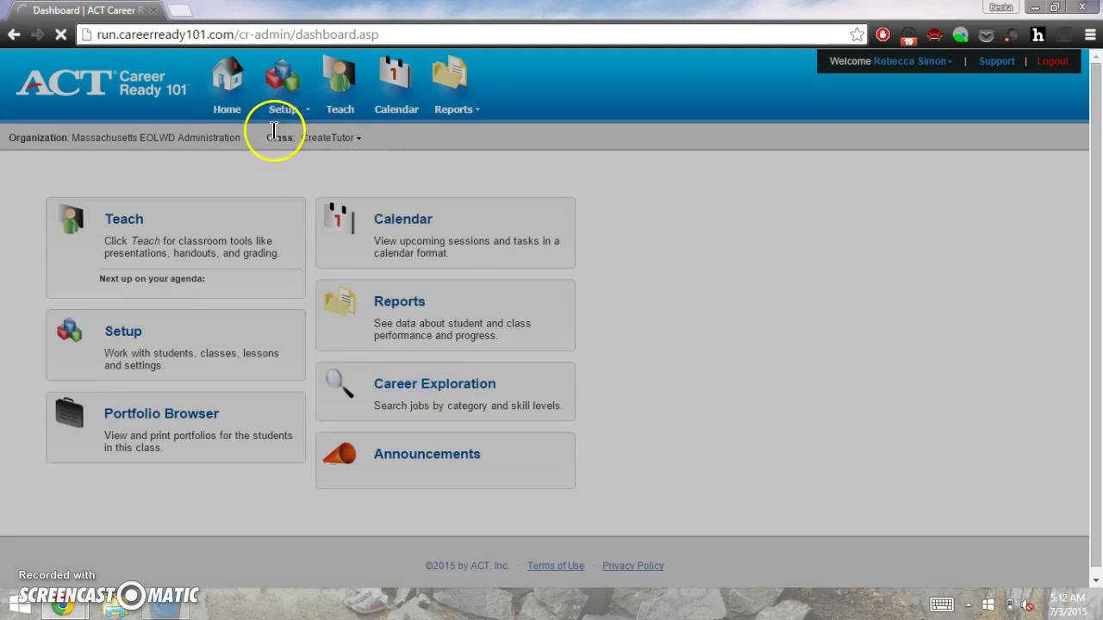
- Open the Class Manager for the CreateTutor class
left_click(329, 140)
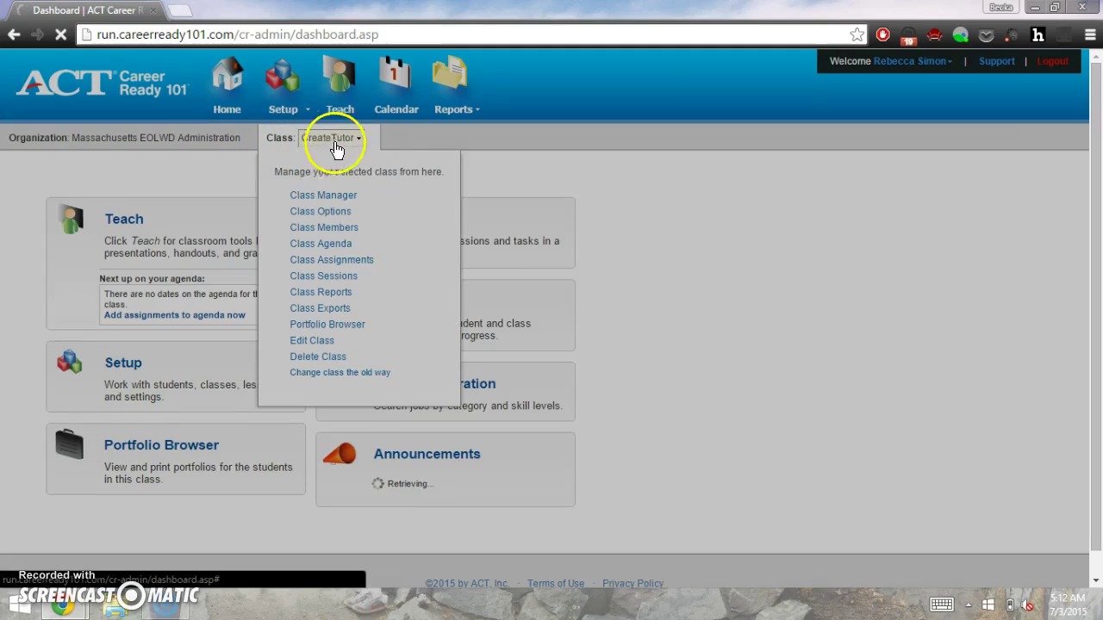
left_click(205, 178)
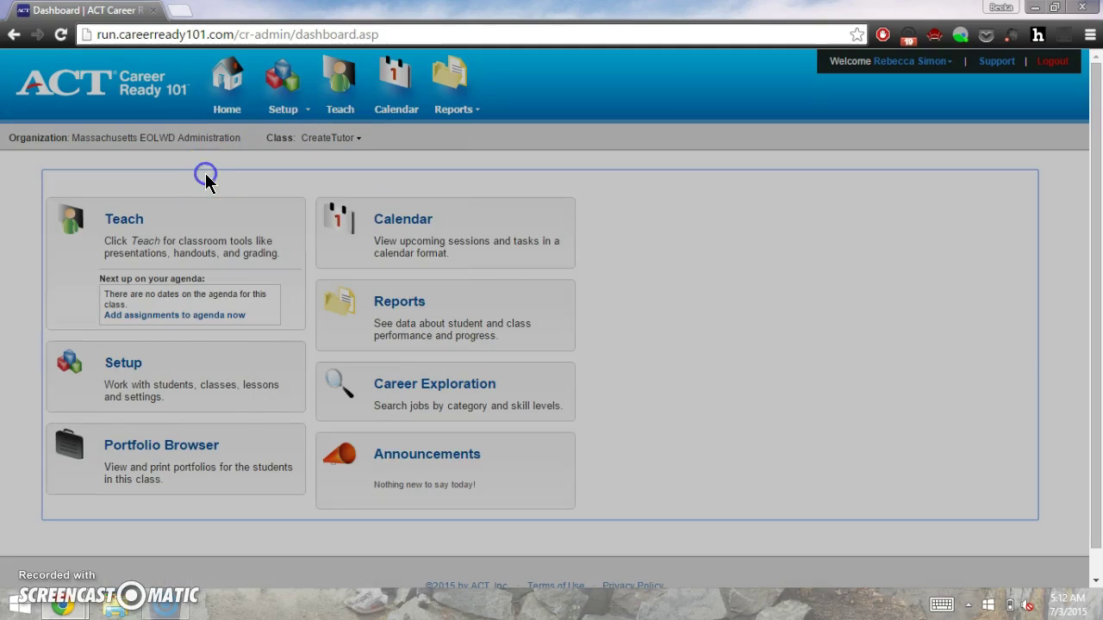
left_click(285, 112)
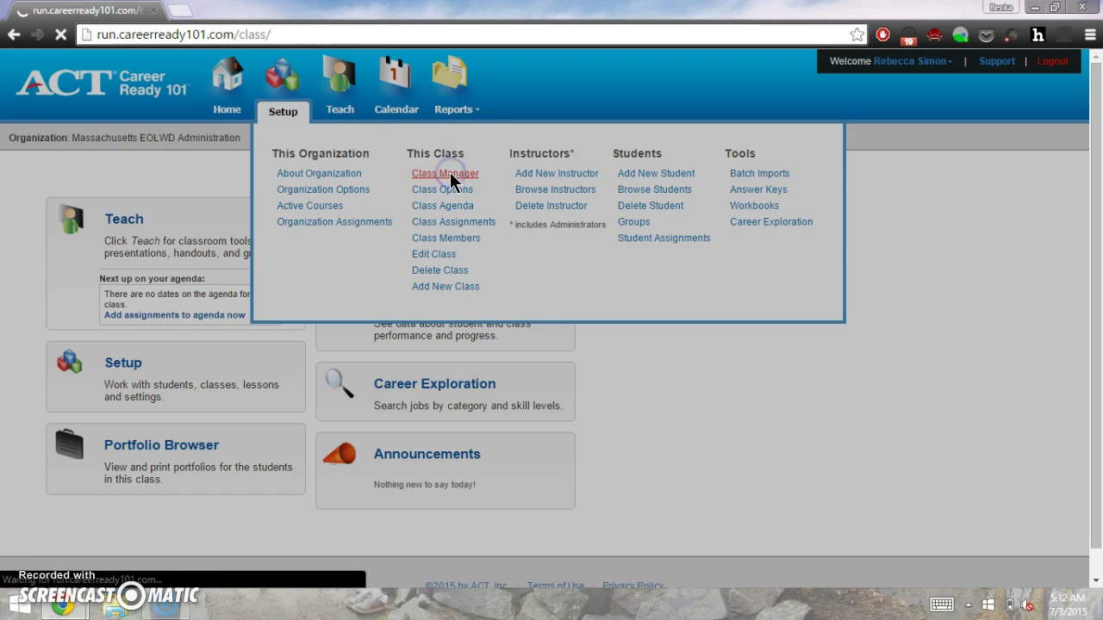
left_click(449, 174)
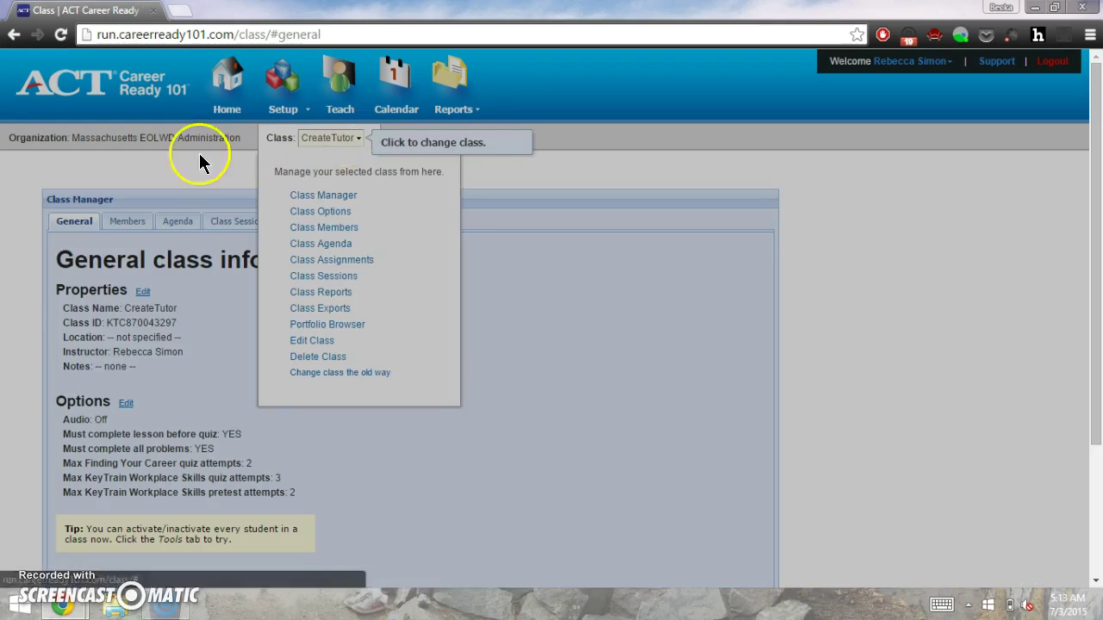
- Look through the list of classes available for switching and keep CreateTutor selected
mouse_move(184, 166)
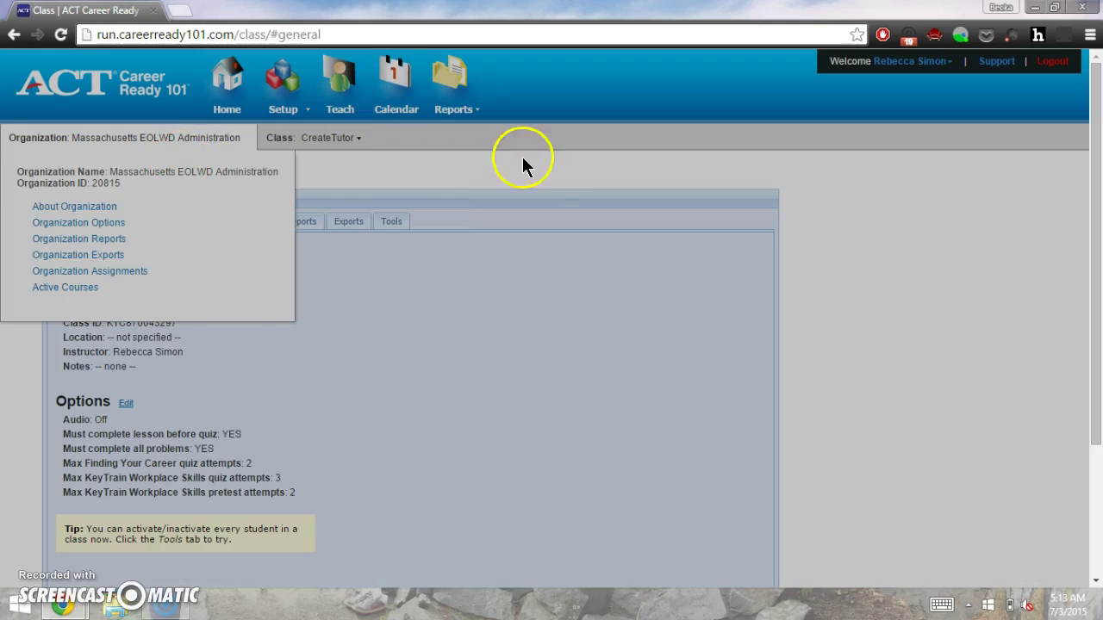
left_click(359, 139)
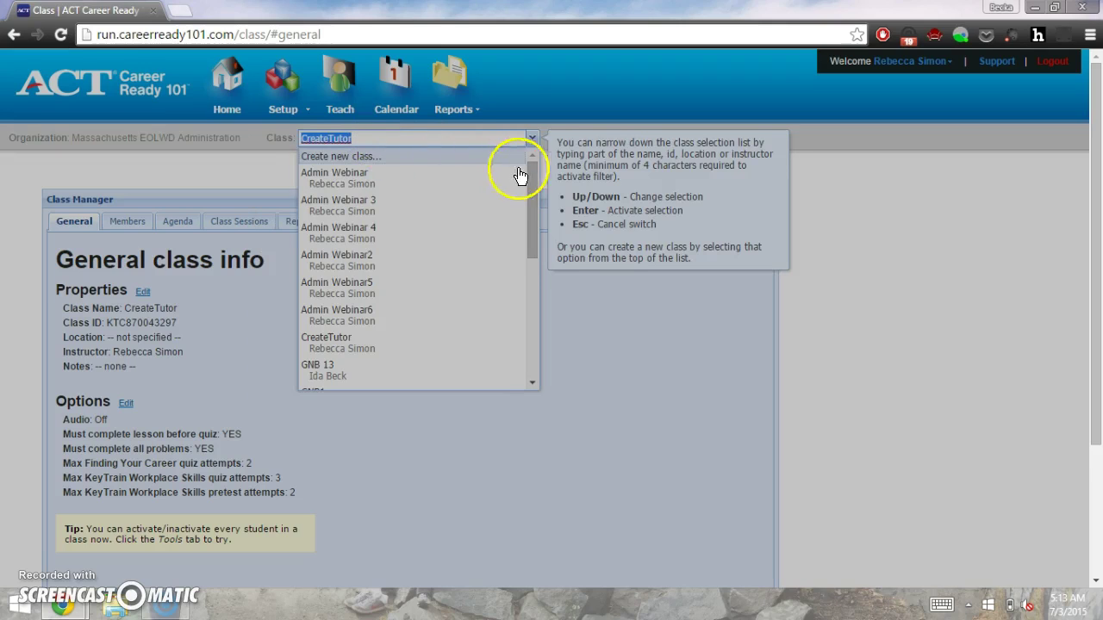
left_click_drag(534, 177, 534, 296)
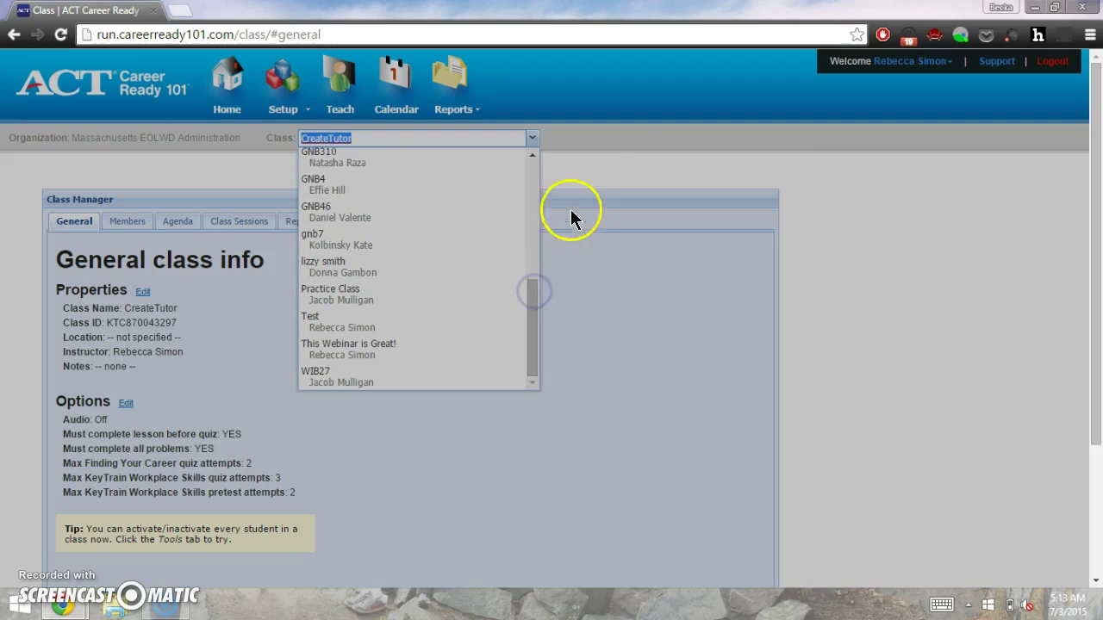
left_click(584, 160)
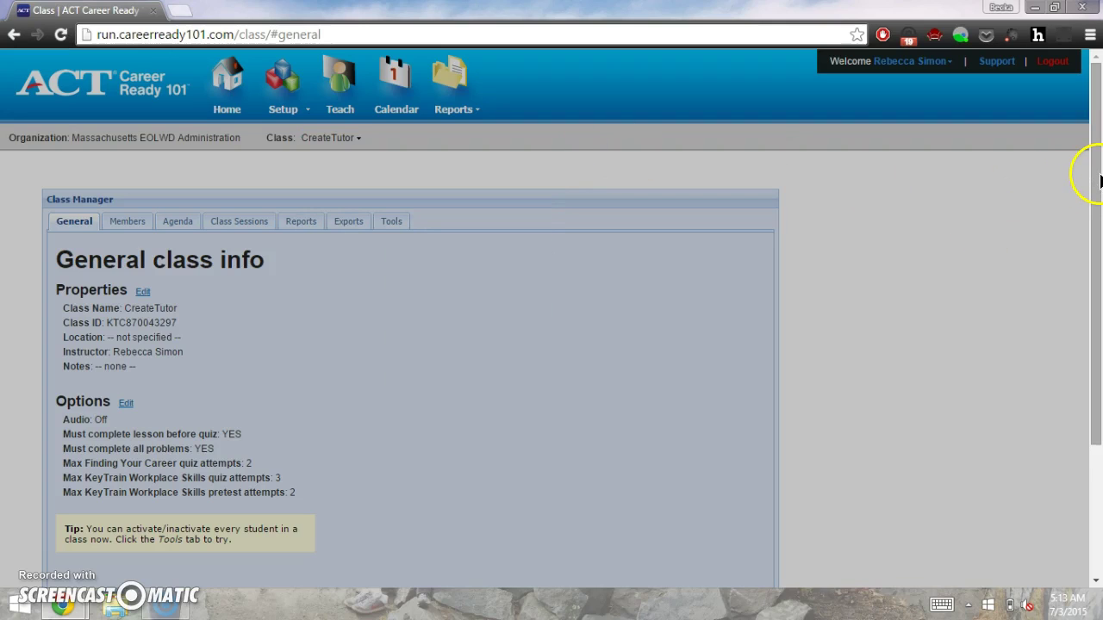
- Open the Members view of the CreateTutor class
left_click_drag(1099, 179, 1099, 229)
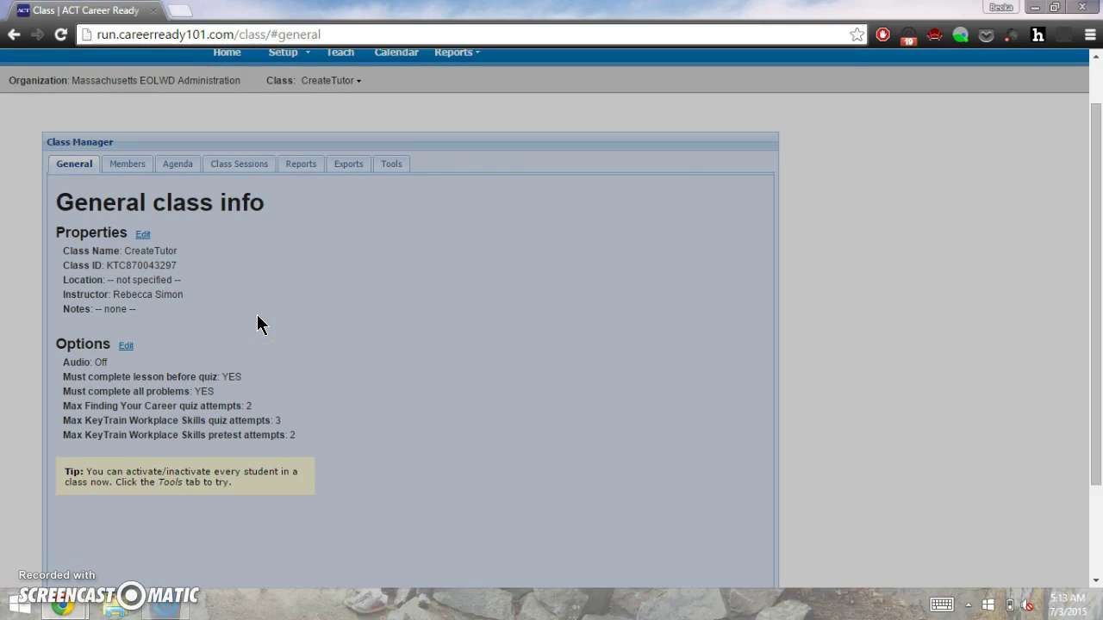
left_click(166, 335)
left_click(133, 165)
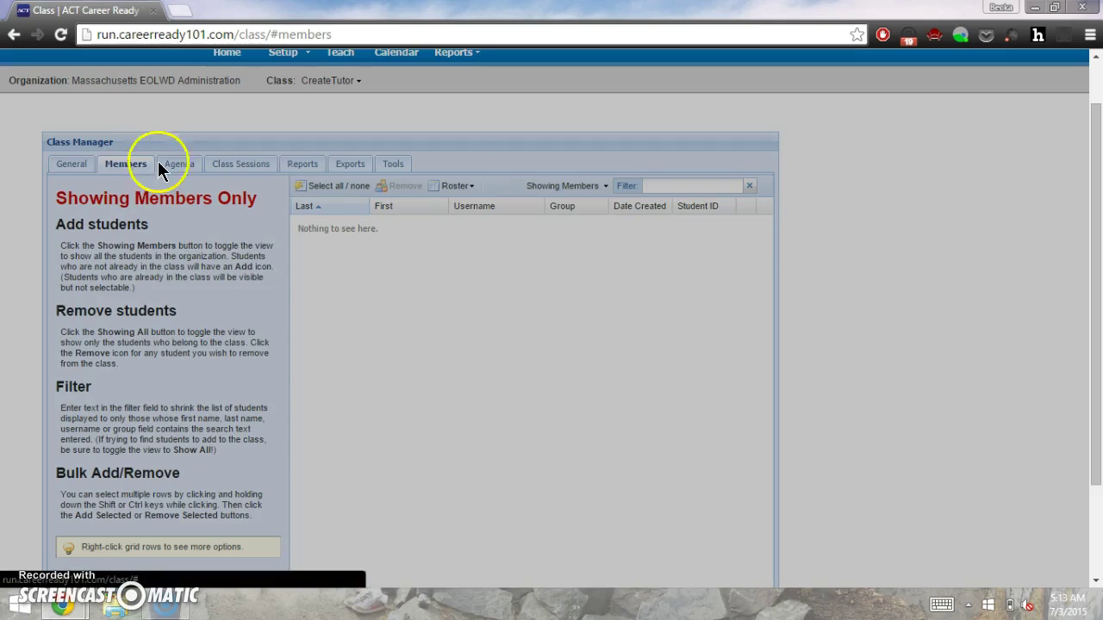
left_click_drag(1095, 136, 1096, 177)
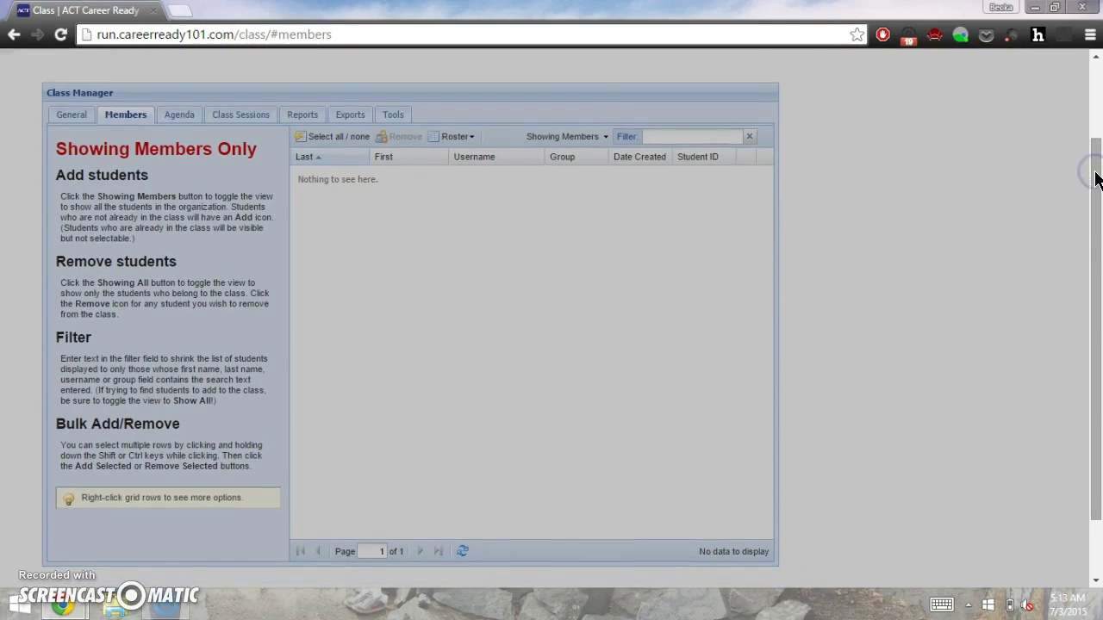
key("super+c")
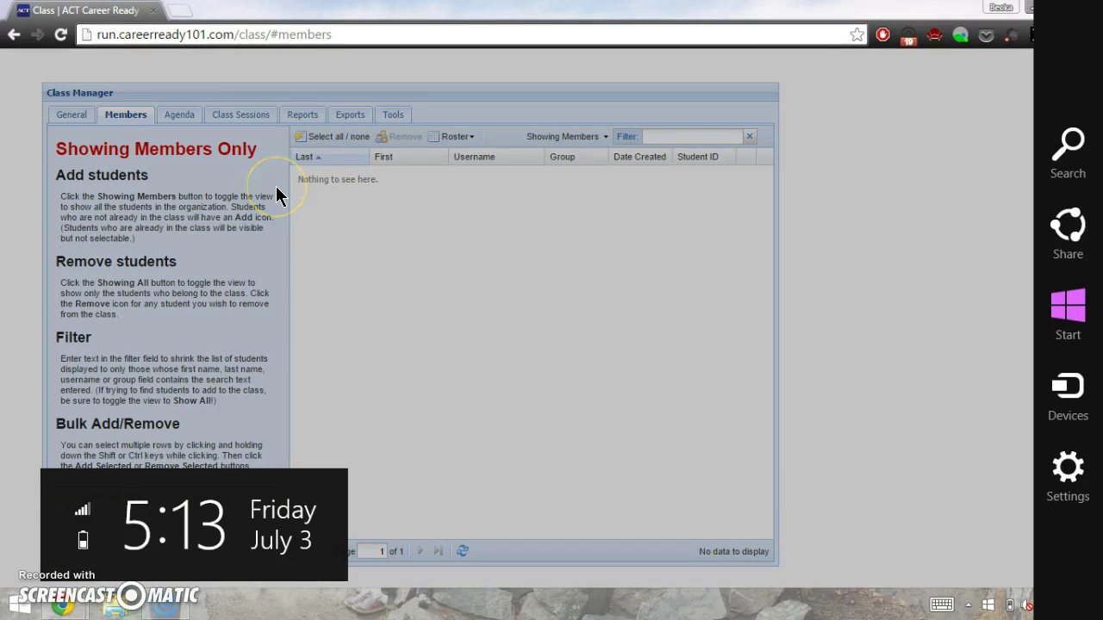
left_click(276, 188)
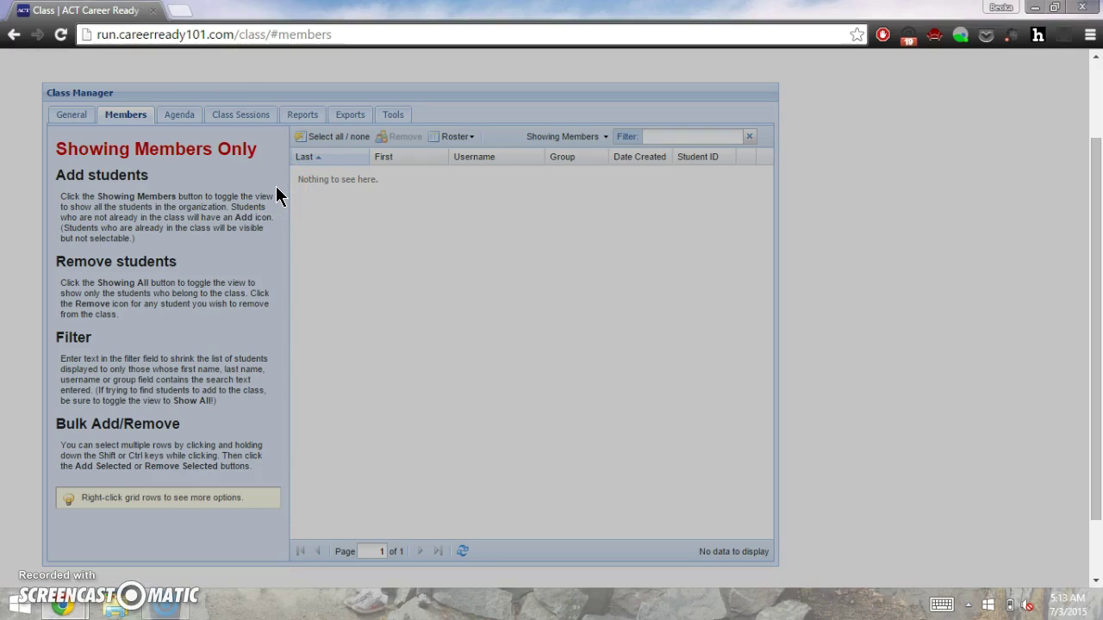
left_click(240, 199)
left_click(535, 414)
- Show all students in the organization and sort them by date created in ascending order
left_click(608, 136)
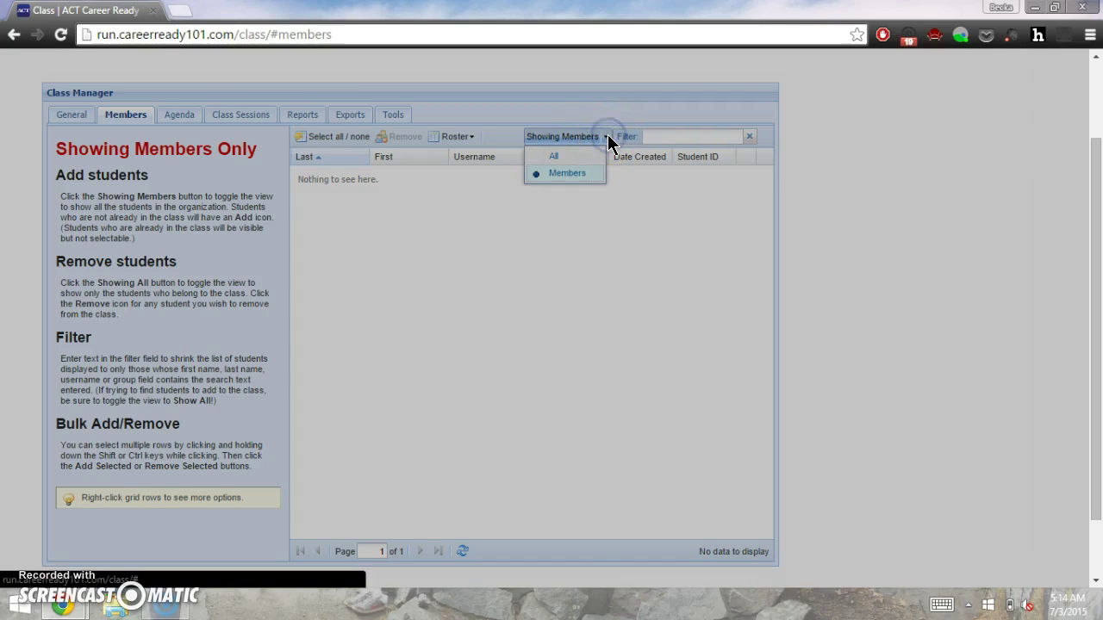
left_click(591, 164)
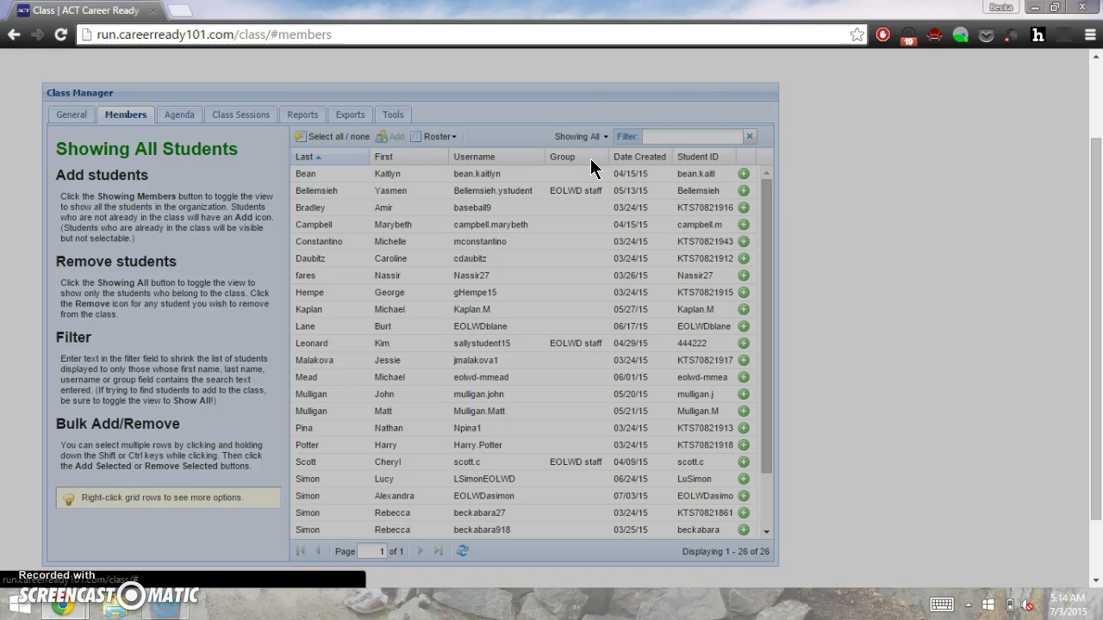
left_click(874, 231)
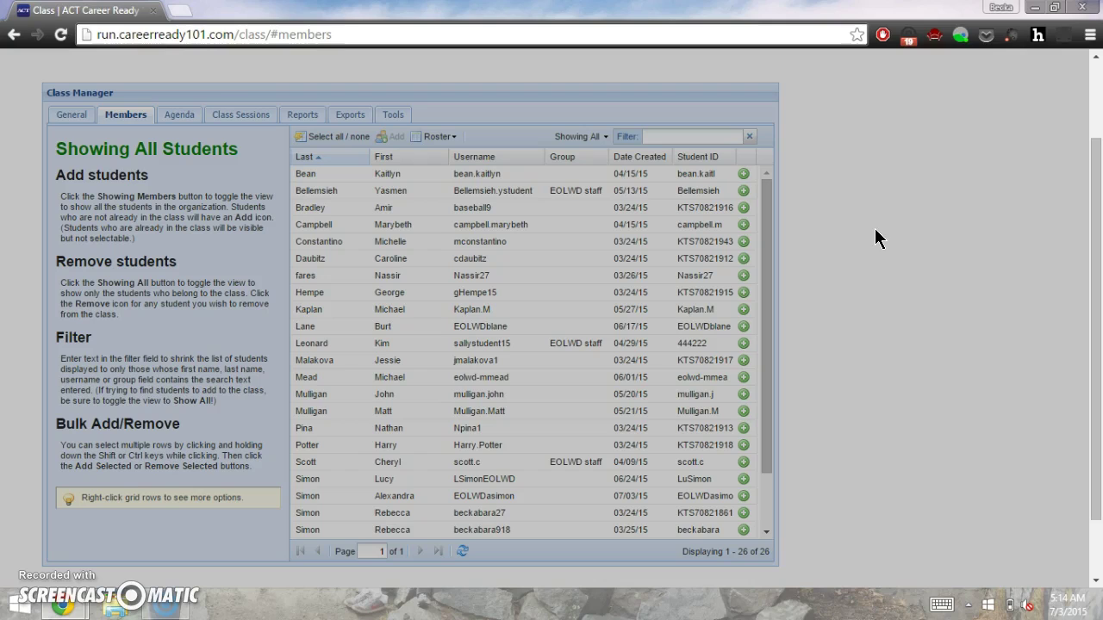
left_click(842, 203)
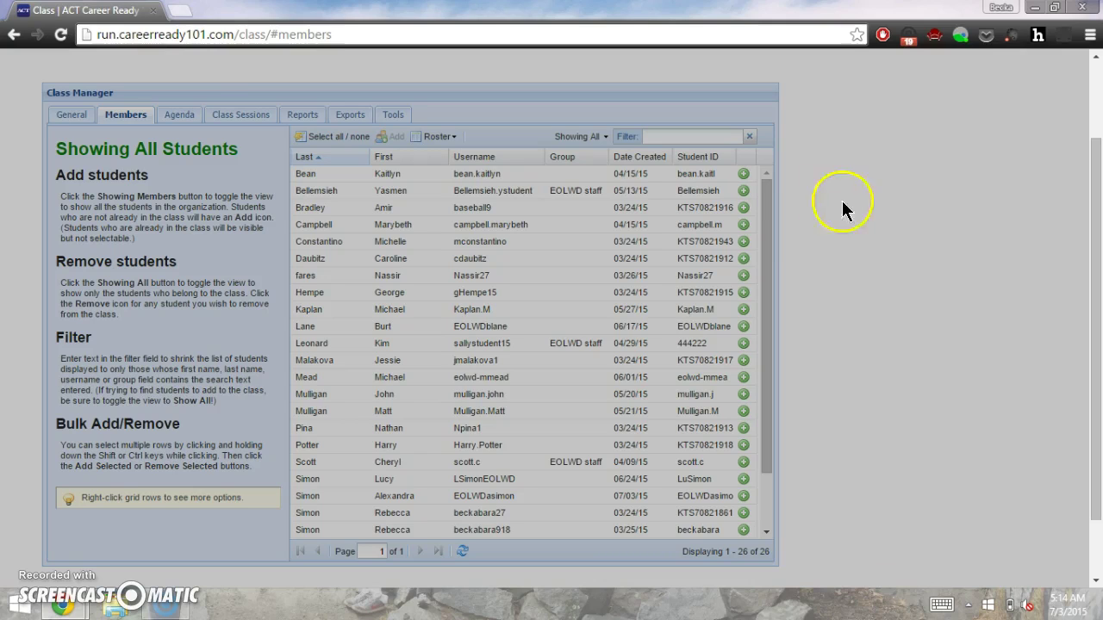
left_click(668, 159)
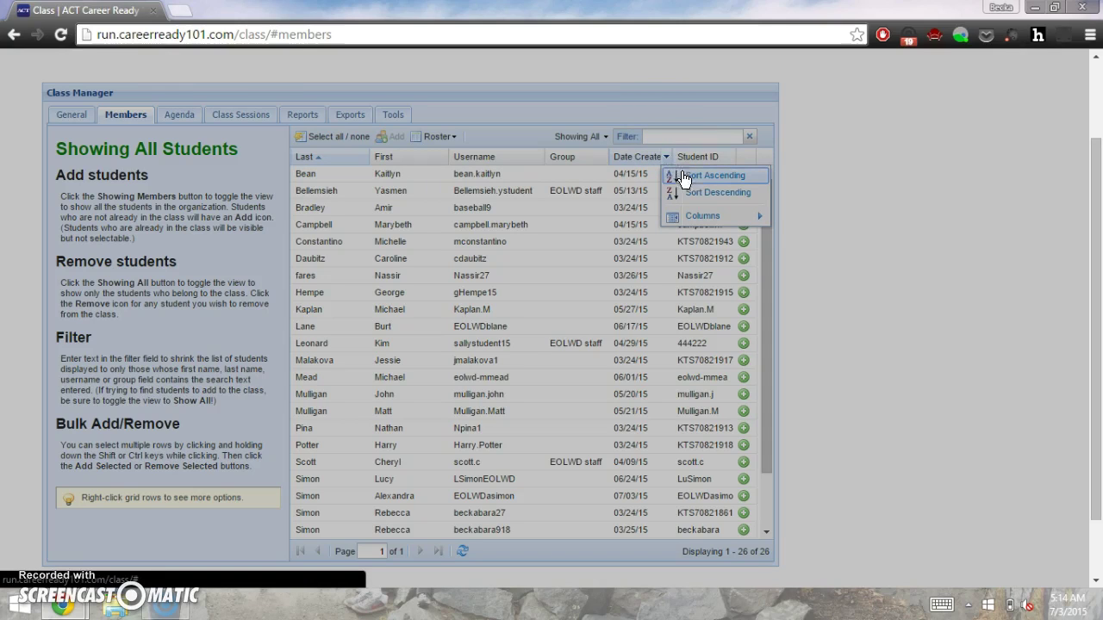
left_click(748, 176)
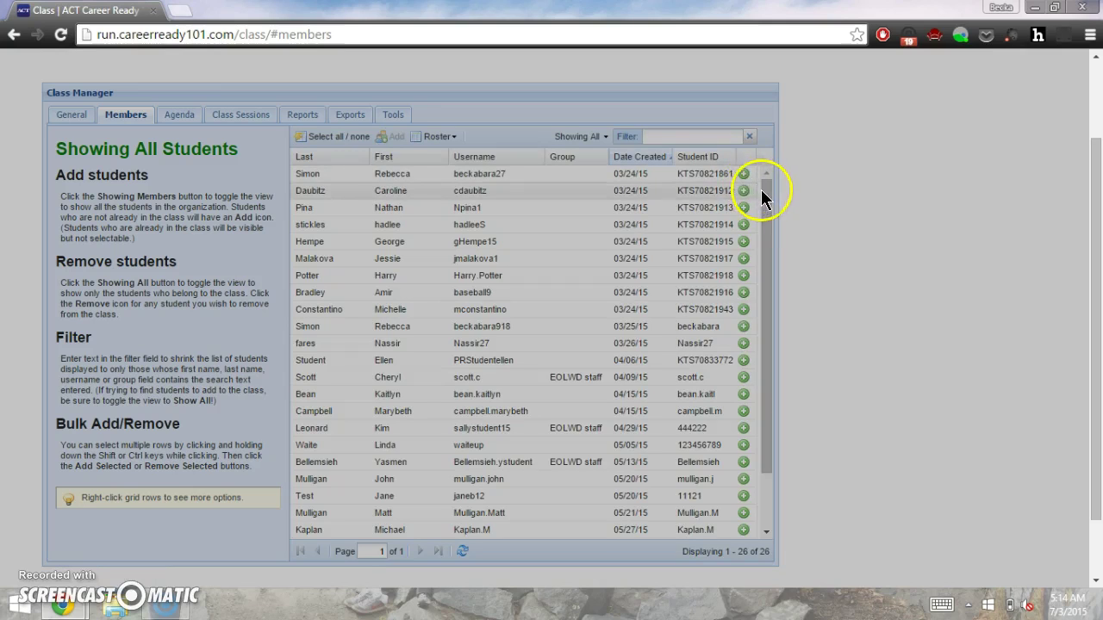
- Add the four most recently created students, dated 06/01/15 to 07/03/15, to the class
left_click_drag(764, 204, 765, 278)
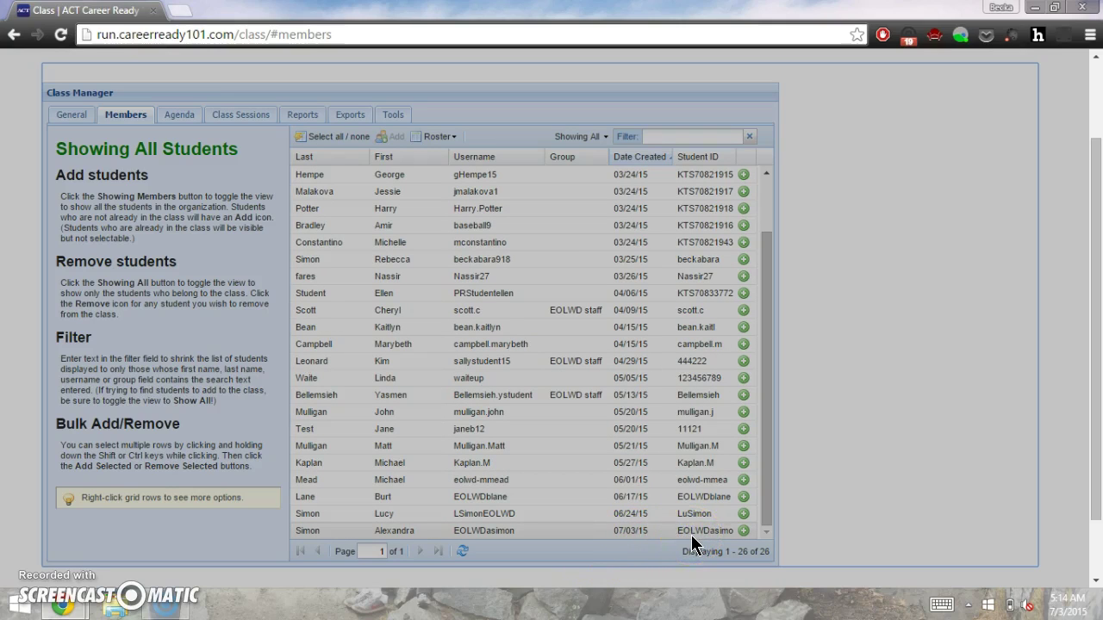
left_click(744, 512)
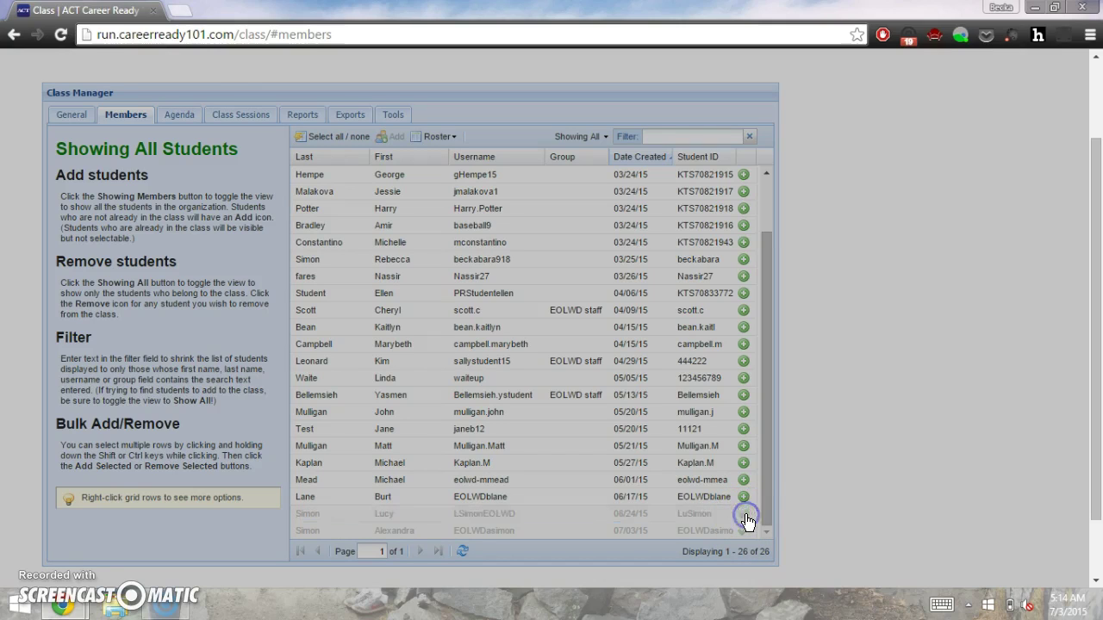
left_click(745, 497)
left_click(745, 481)
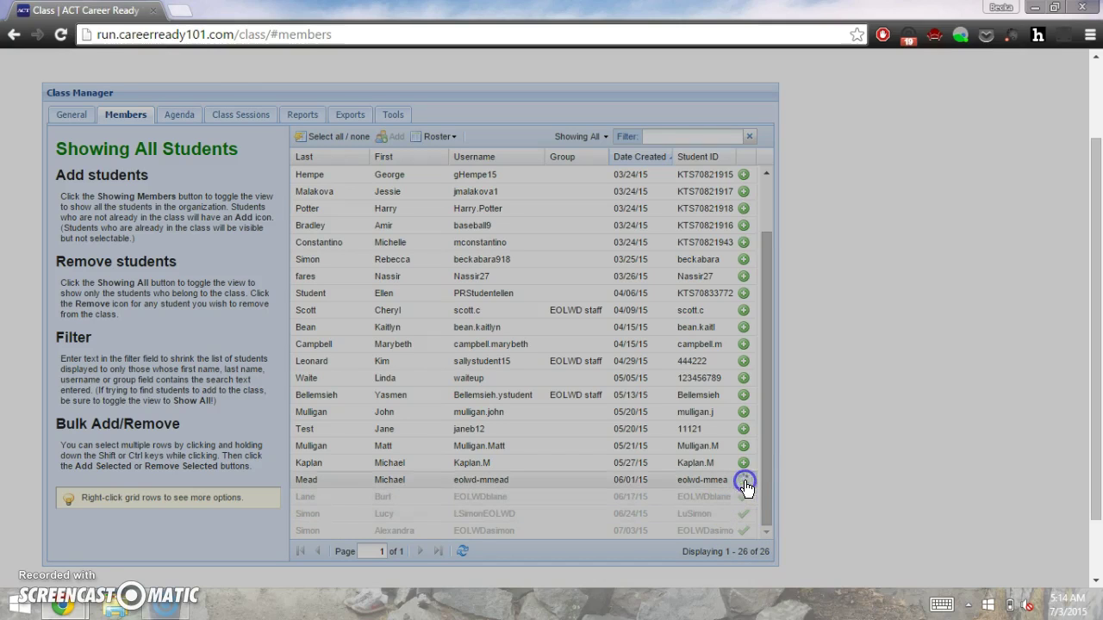
left_click(846, 517)
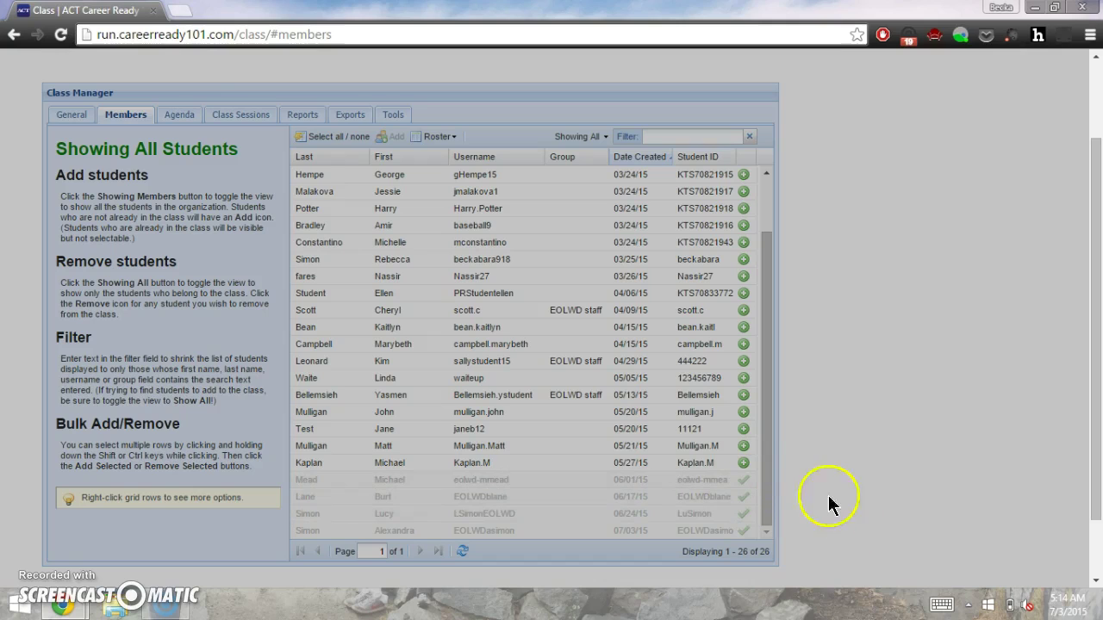
left_click(765, 464)
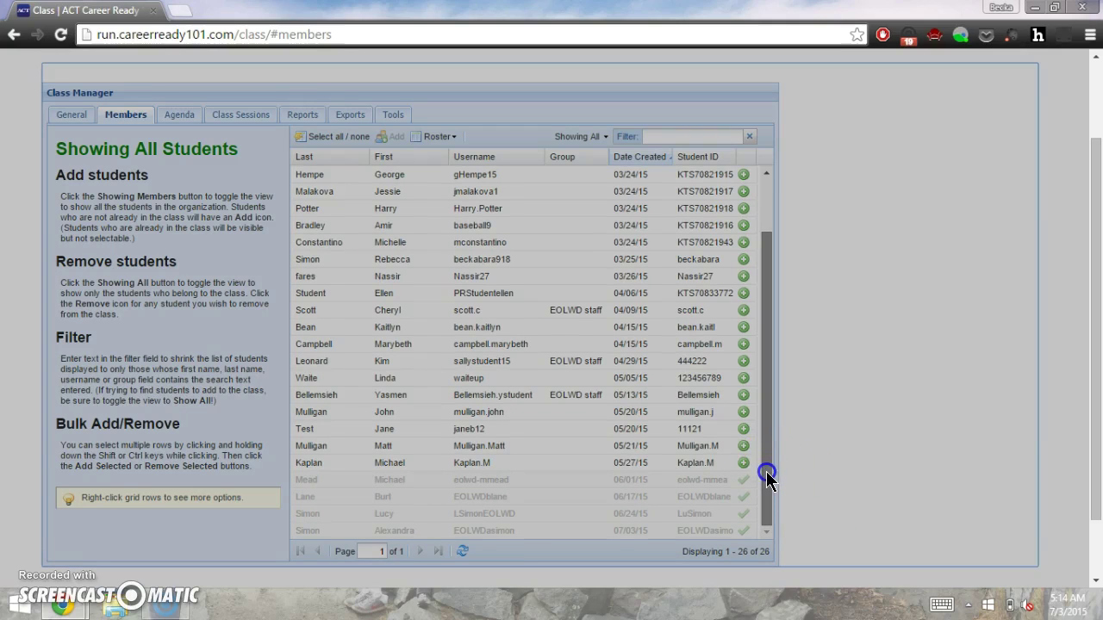
left_click(766, 471)
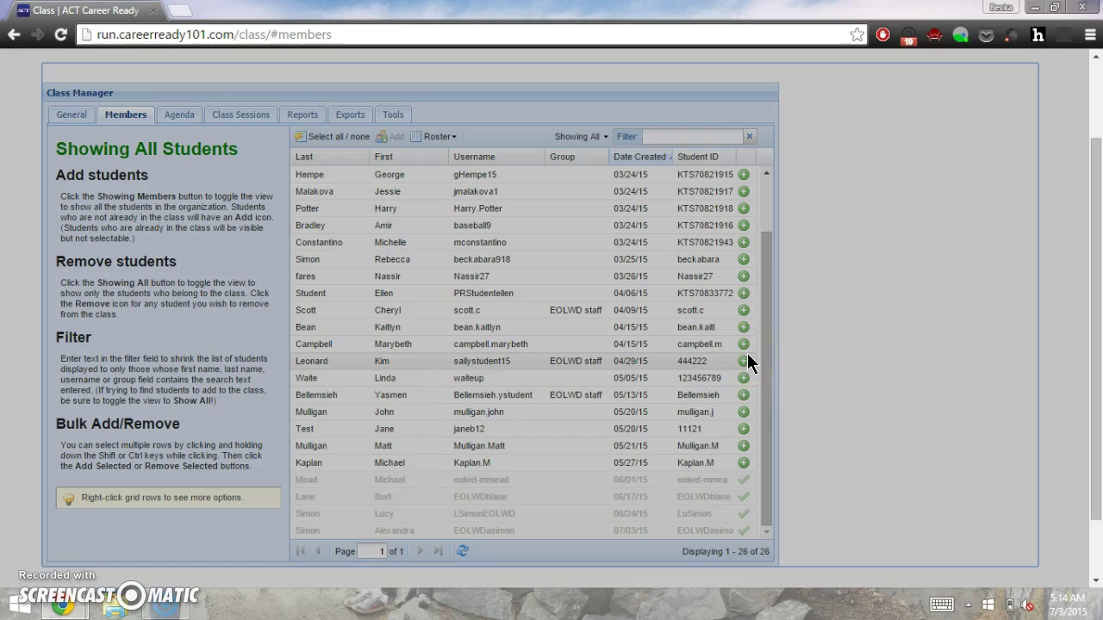
- Limit the list to class members and remove the student created on 06/01/15 from the class
left_click(606, 136)
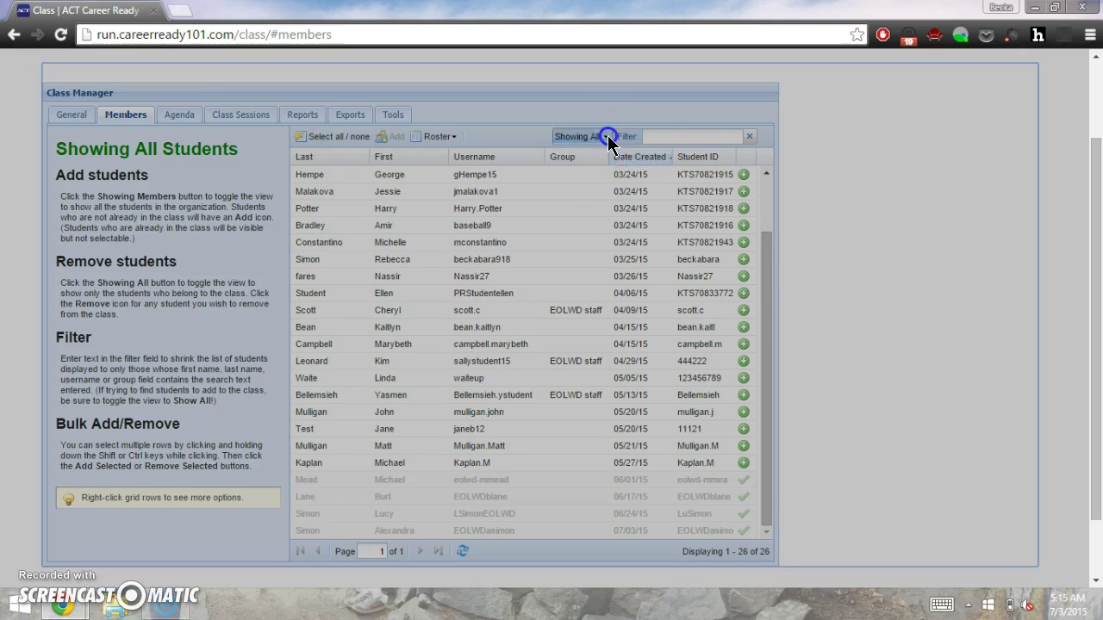
left_click(595, 173)
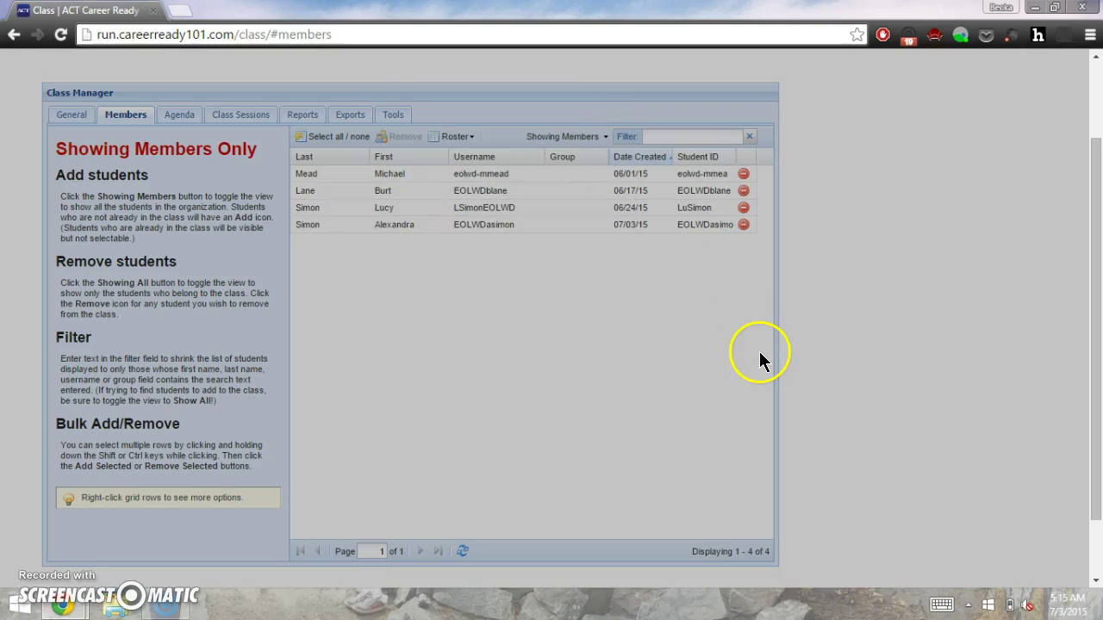
left_click(784, 215)
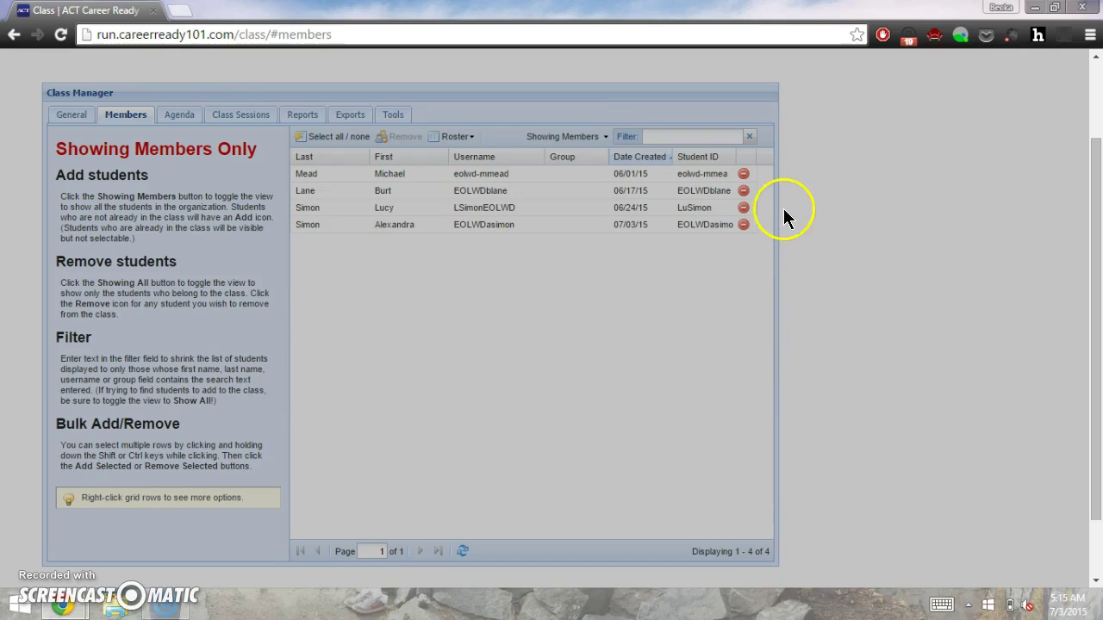
left_click(743, 178)
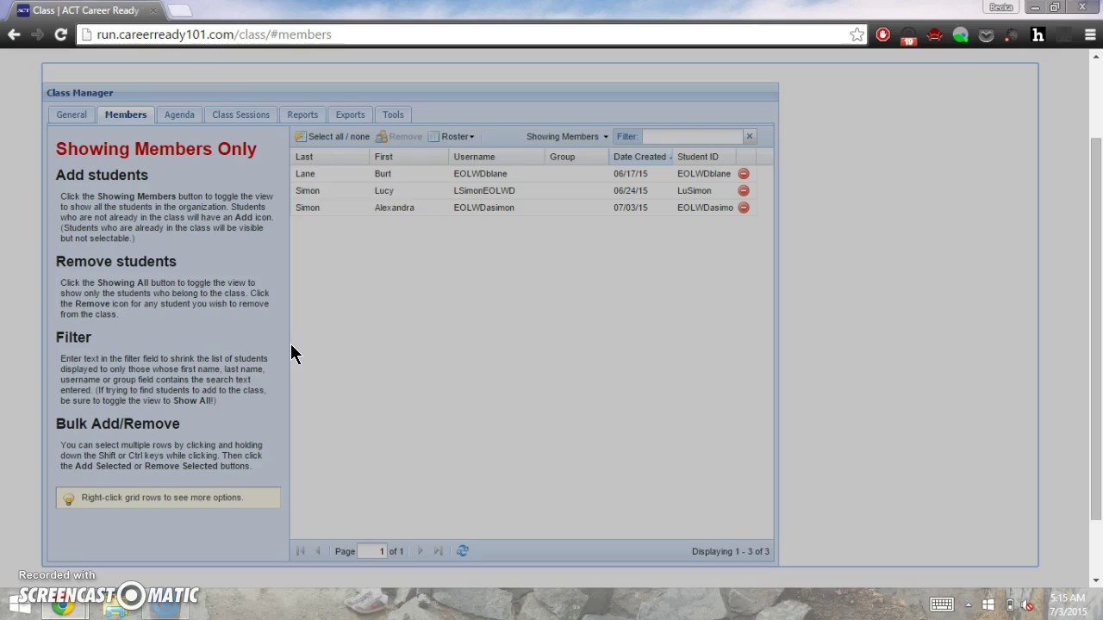
- Open the class Agenda and start adding lessons to it manually
left_click(230, 222)
left_click(176, 117)
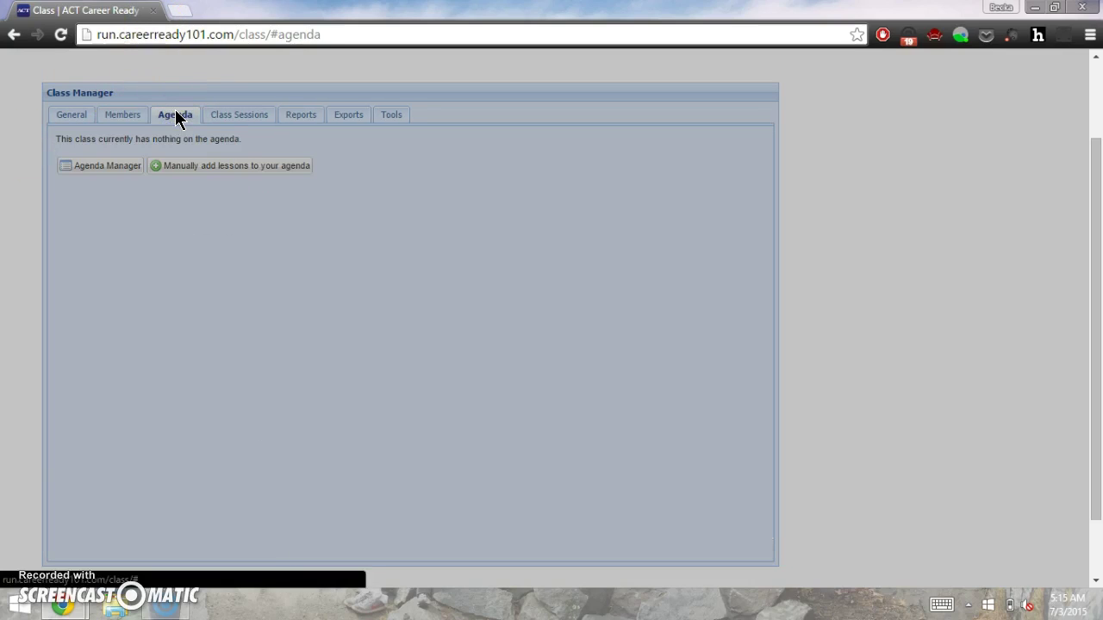
left_click(231, 179)
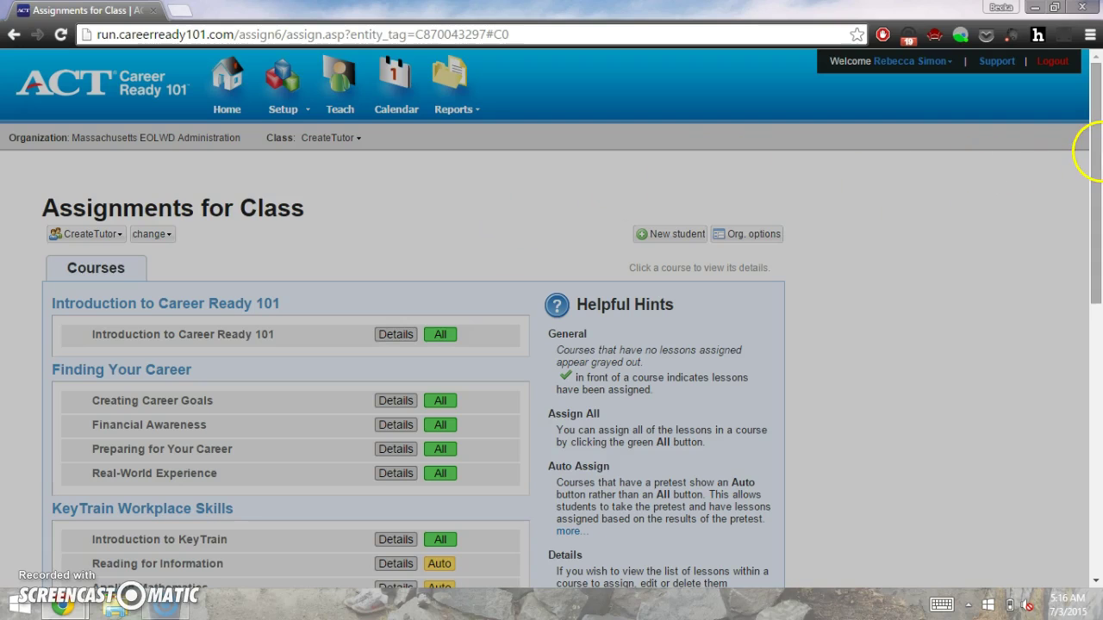
- Assign all lessons of the Introduction to Career Ready 101 course to the class, keeping the default options with audio Off
left_click_drag(1097, 156, 1098, 256)
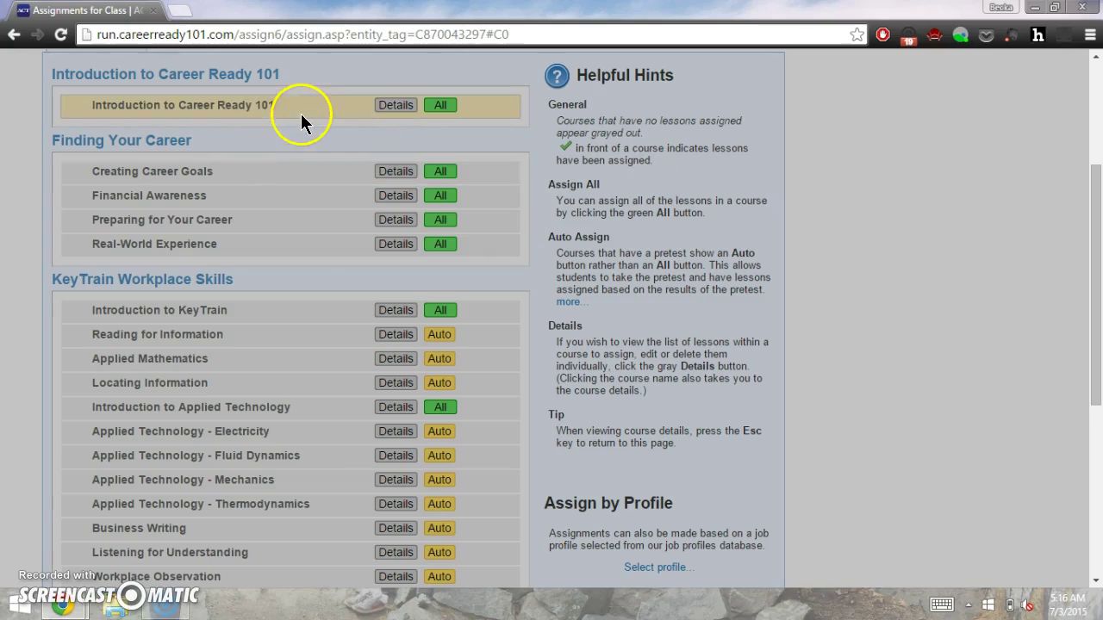
left_click(445, 107)
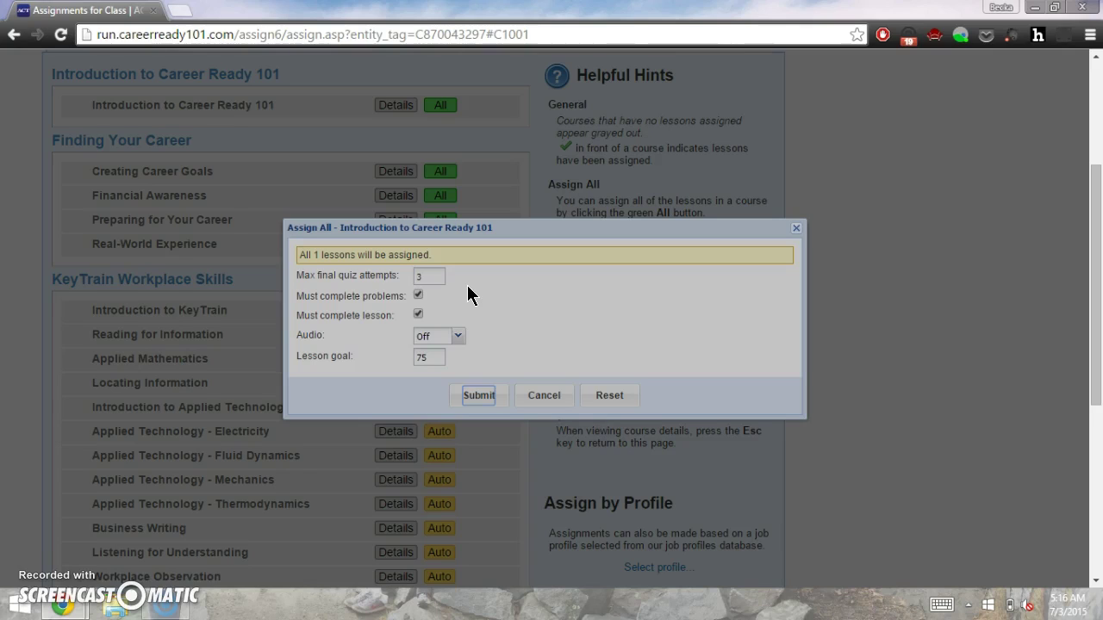
left_click(459, 336)
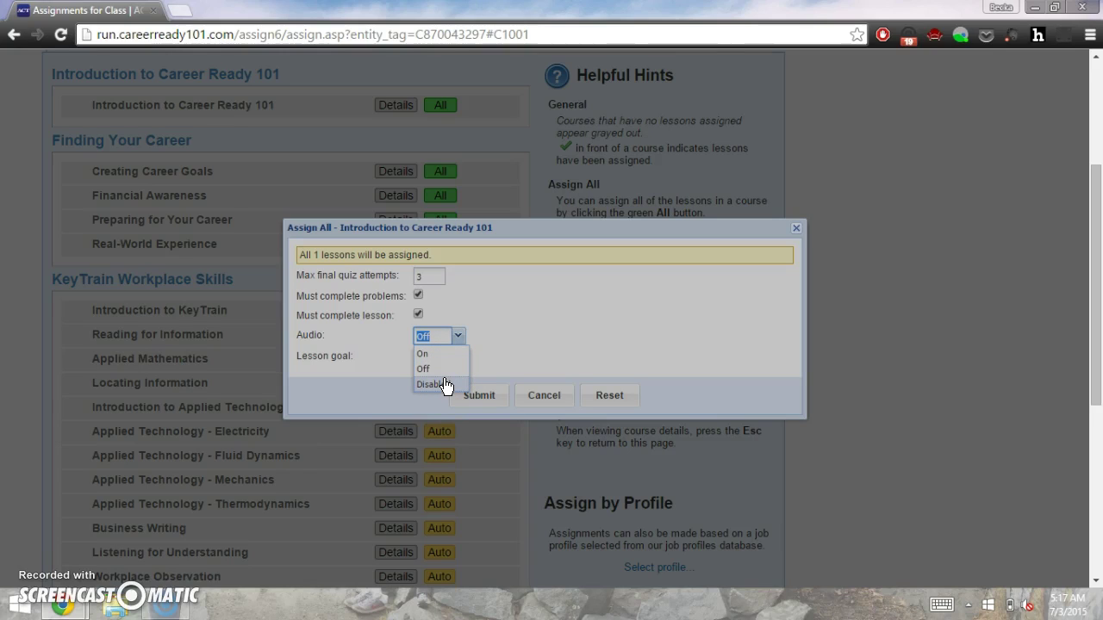
left_click(495, 303)
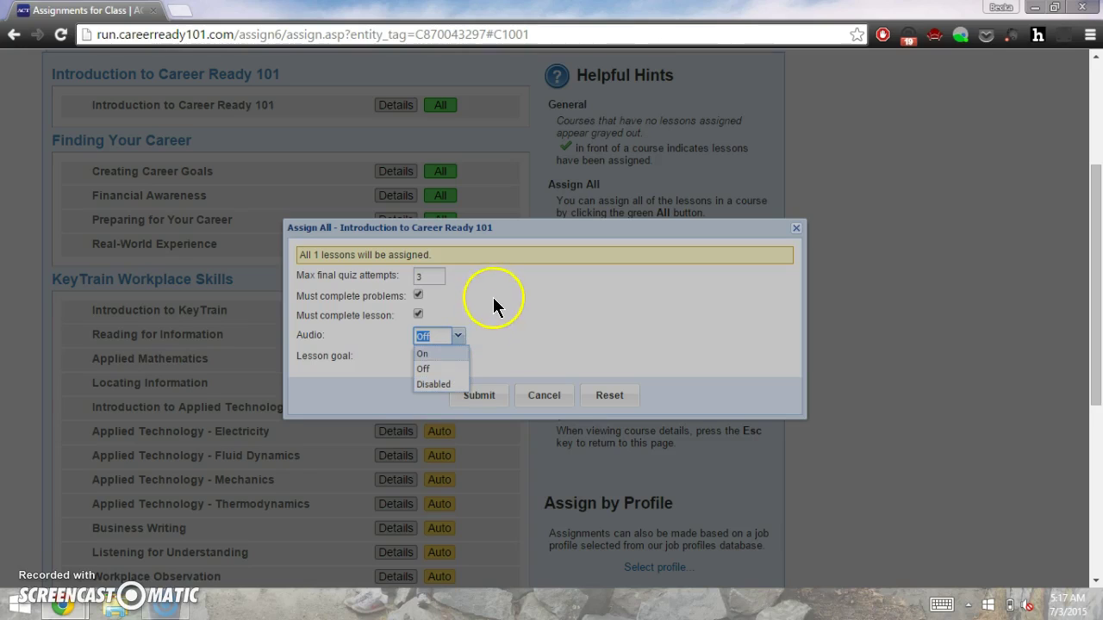
left_click(492, 305)
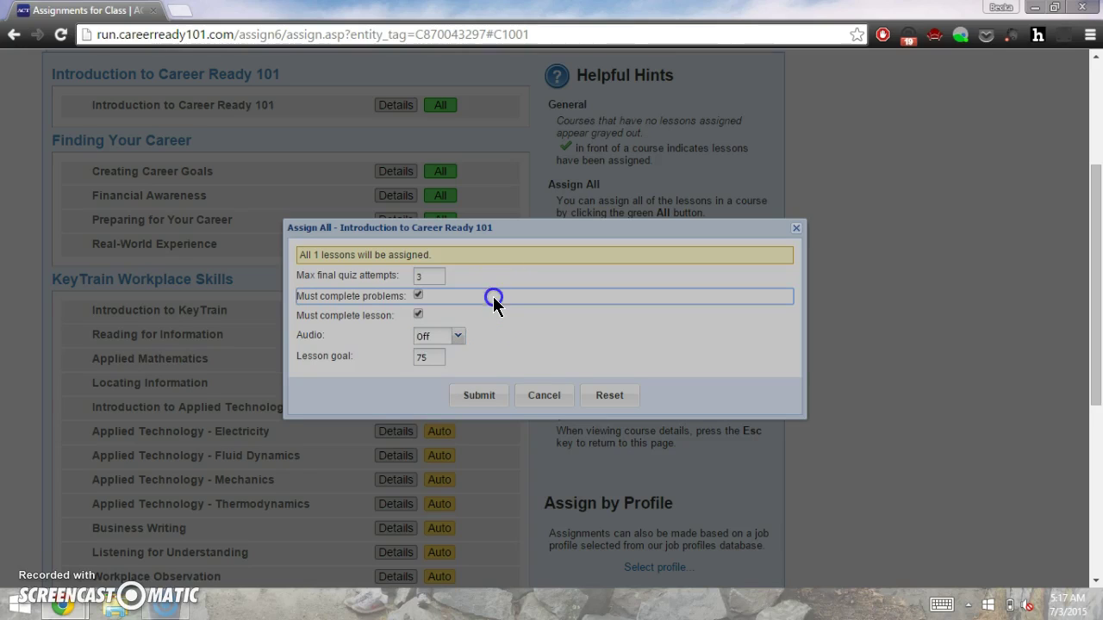
left_click(514, 366)
left_click(410, 396)
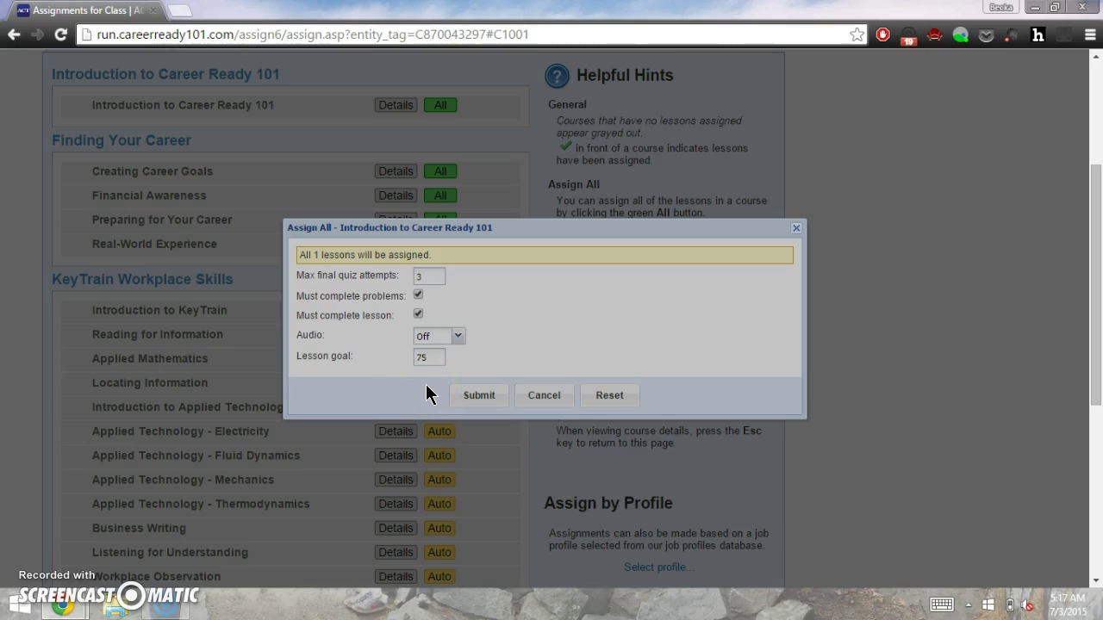
left_click(470, 394)
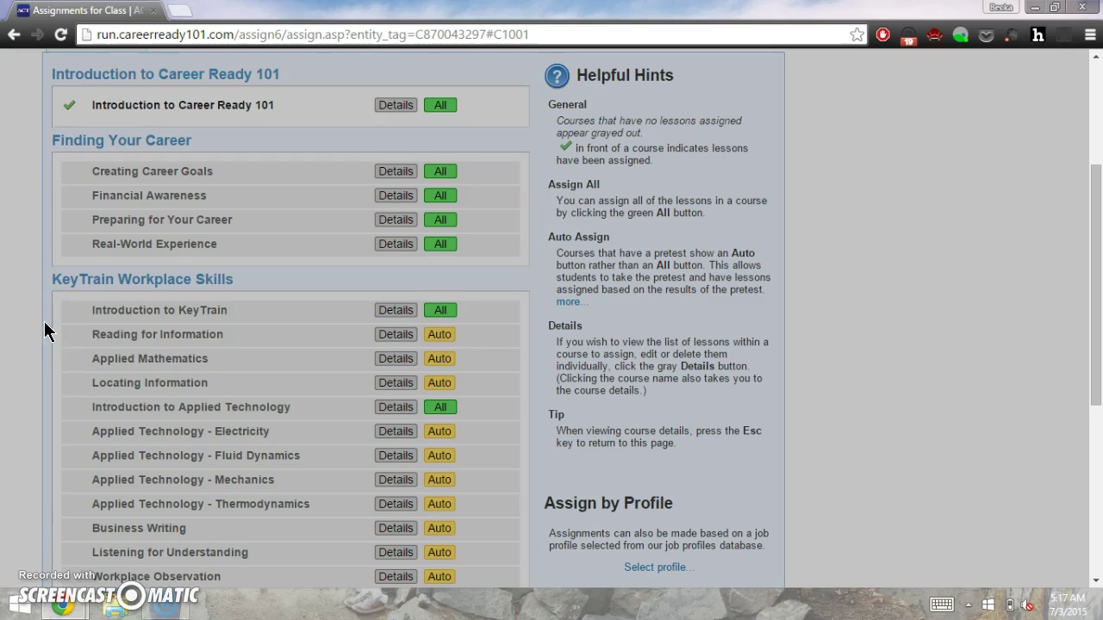
- Assign Checking & Savings Accounts, Budgeting, Credit Cards & Loans and Insurance from Financial Awareness, save the changes and return to the course list
left_click(121, 198)
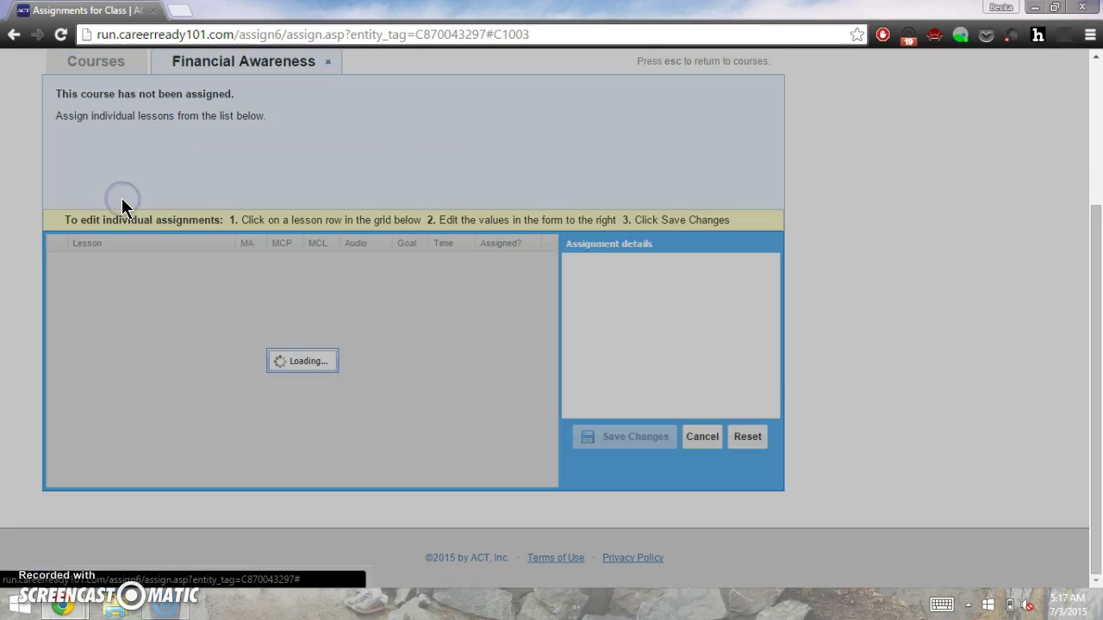
left_click(176, 379)
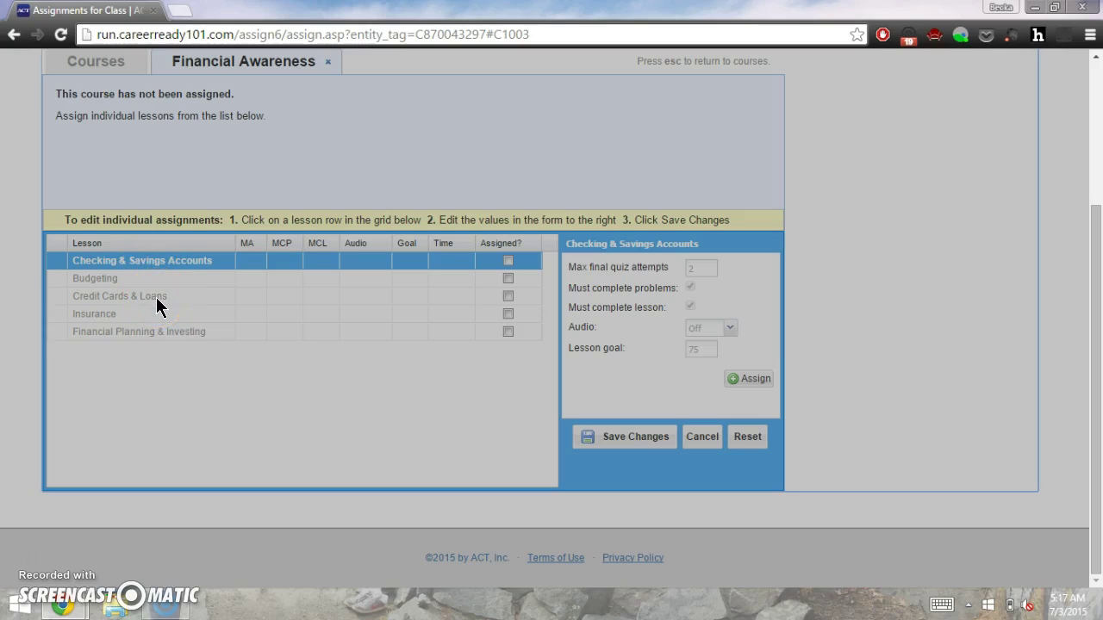
left_click(509, 261)
left_click(509, 279)
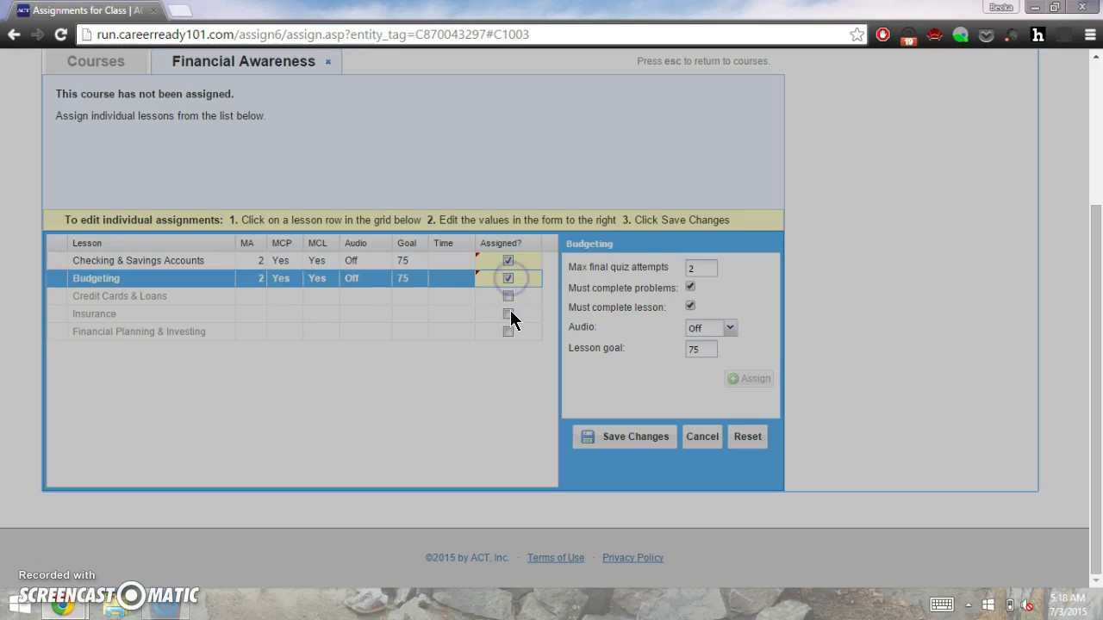
left_click(509, 313)
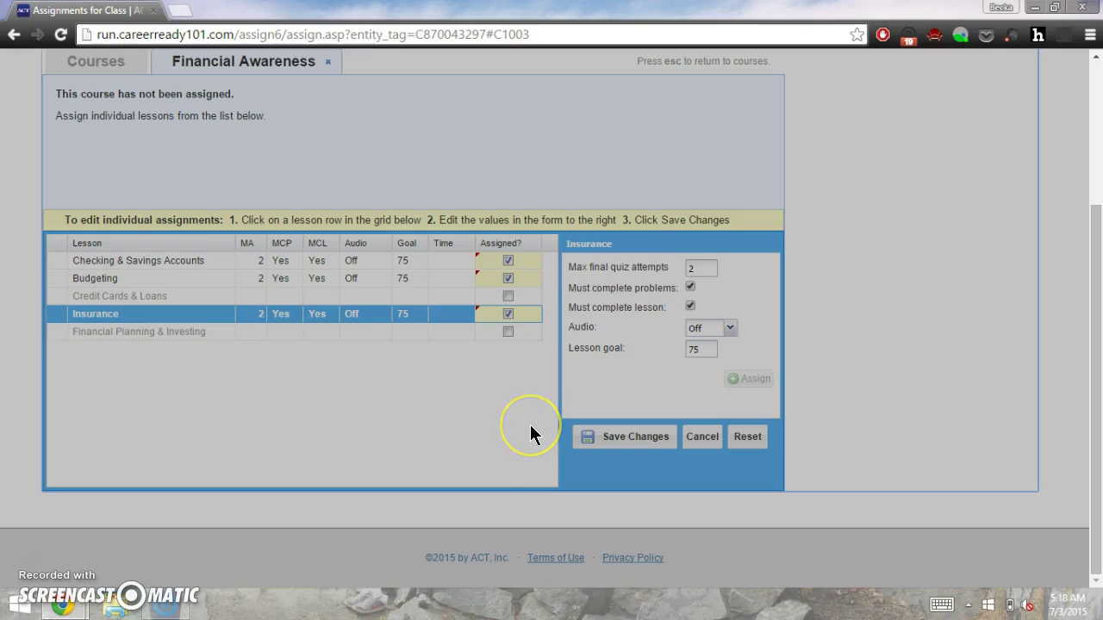
left_click(510, 297)
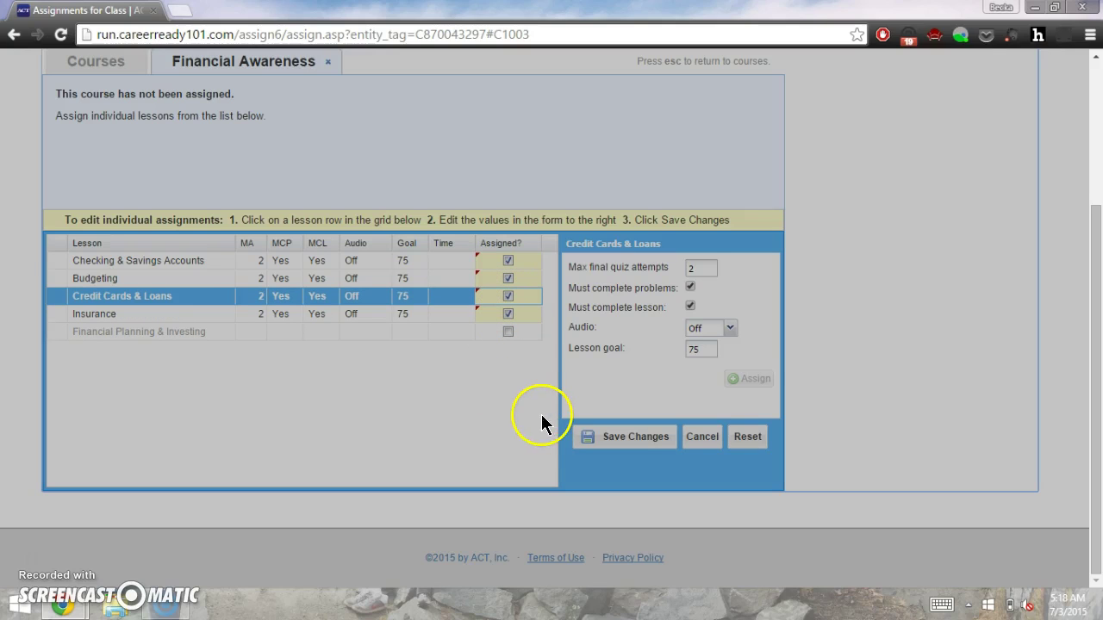
left_click(508, 315)
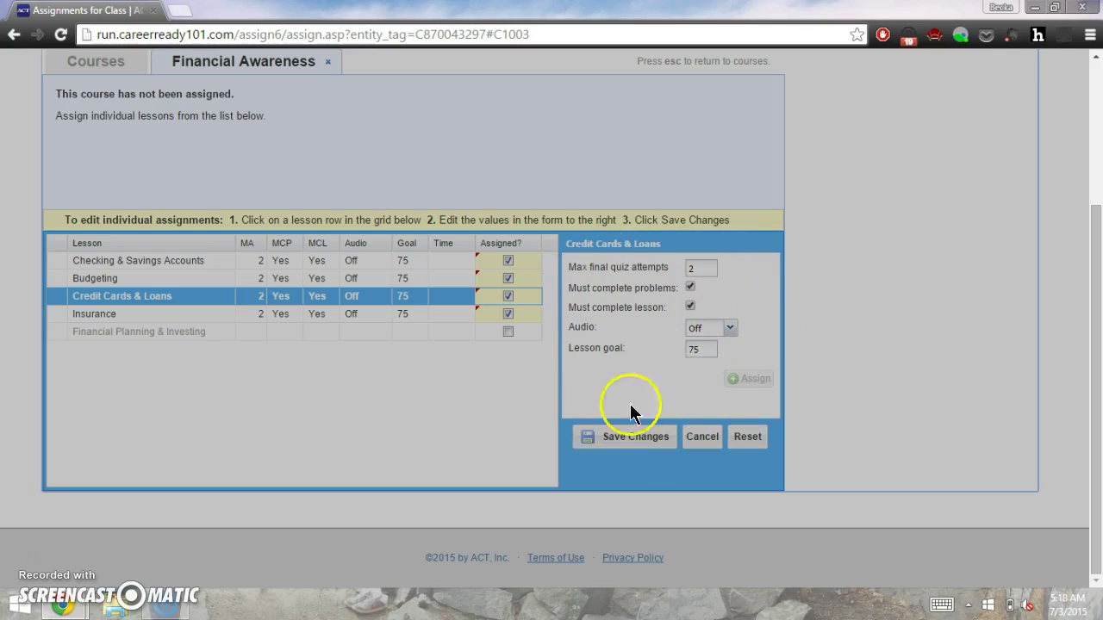
left_click(614, 443)
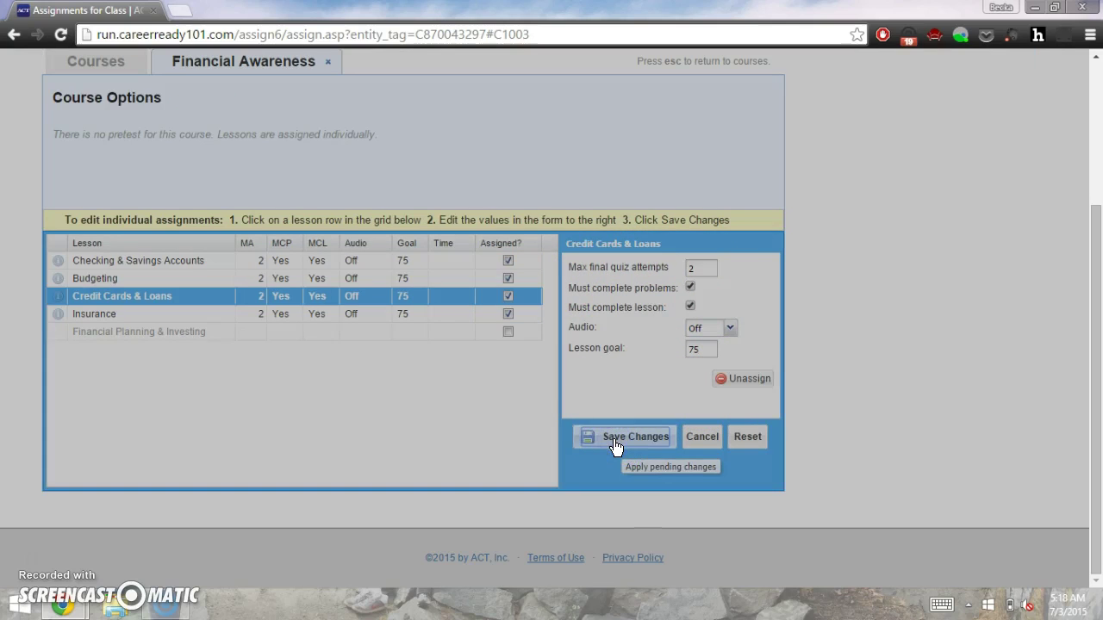
scroll(614, 443, "up", 1)
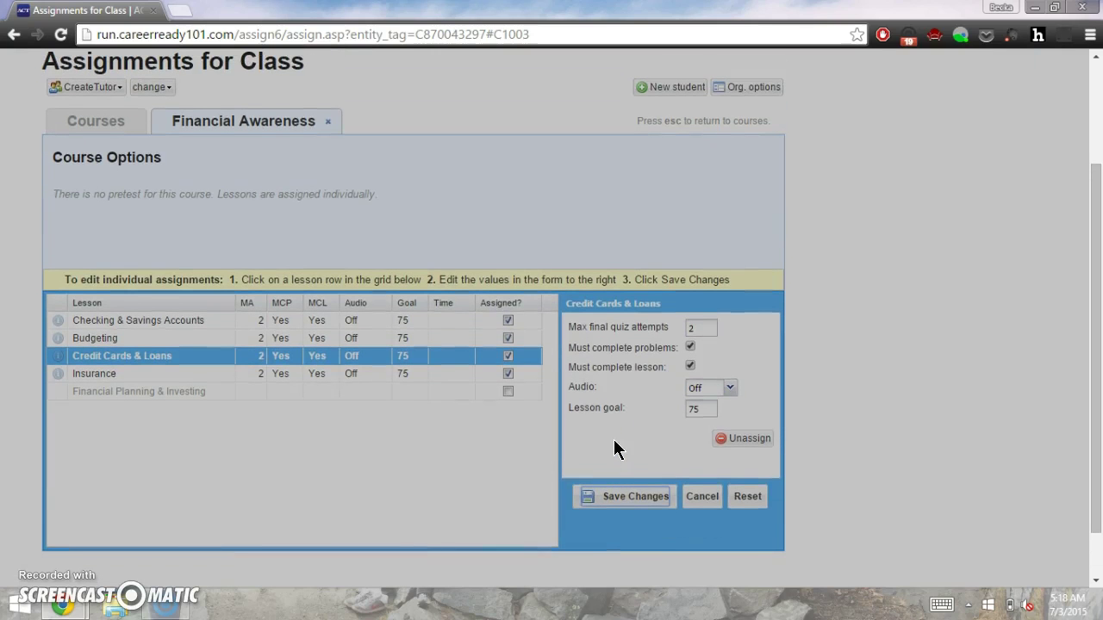
left_click(328, 123)
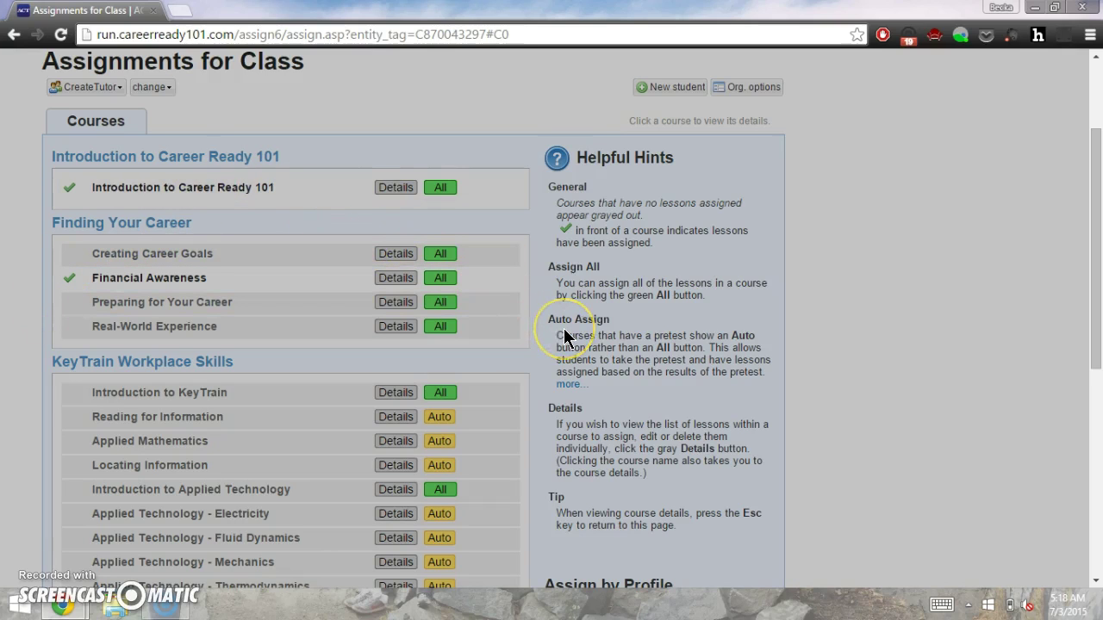
- Auto-assign the Reading for Information course through its pretest, keeping the default pretest and lesson options
scroll(564, 336, "down", 2)
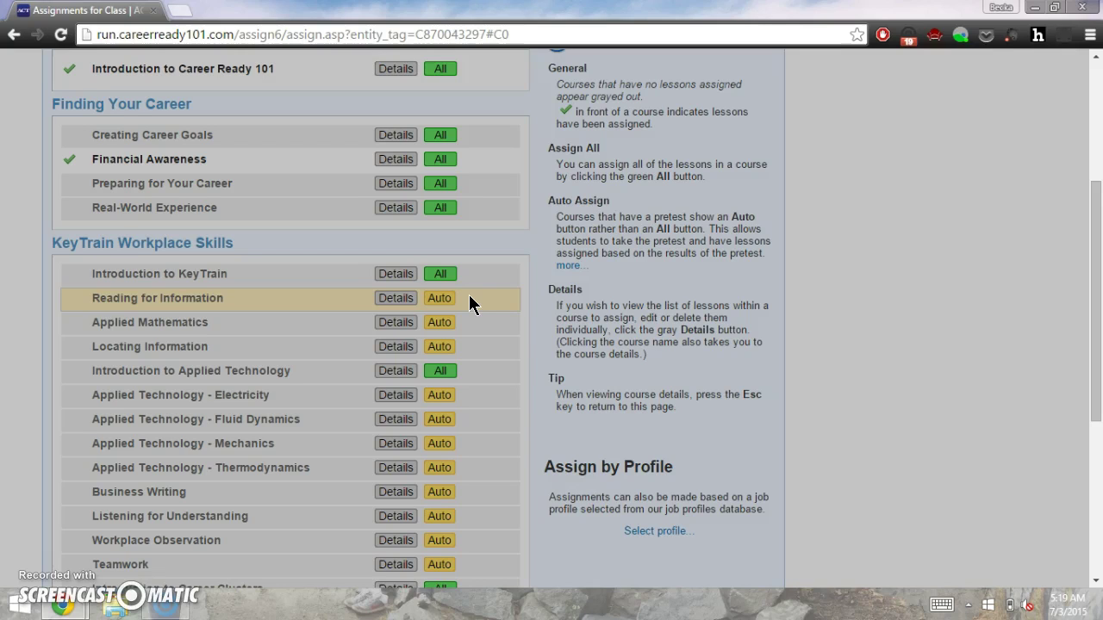
left_click(181, 302)
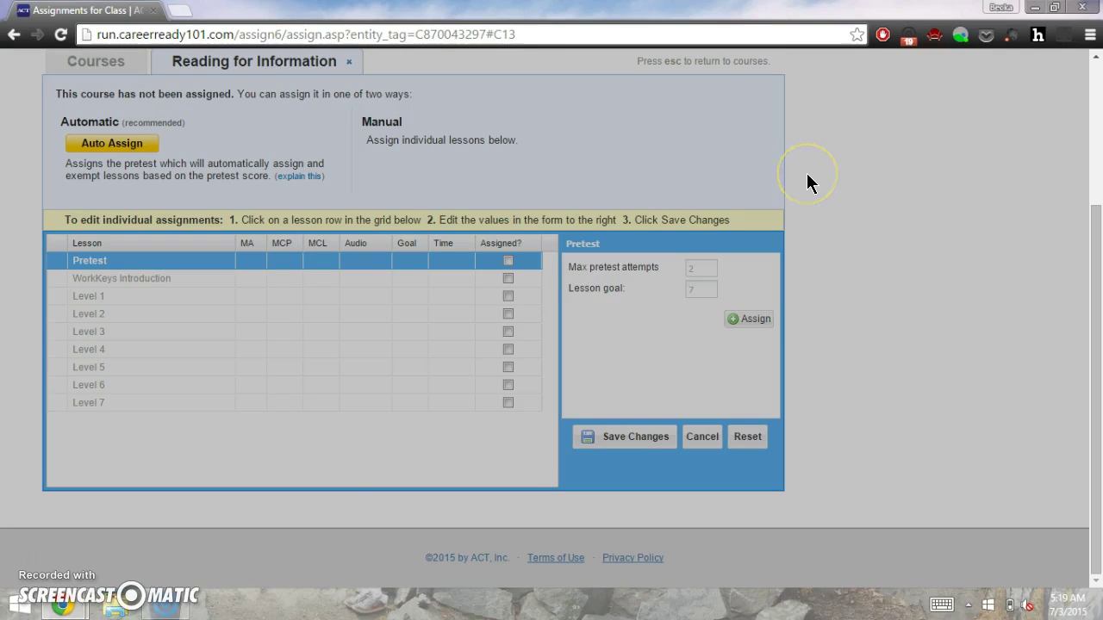
key("super+c")
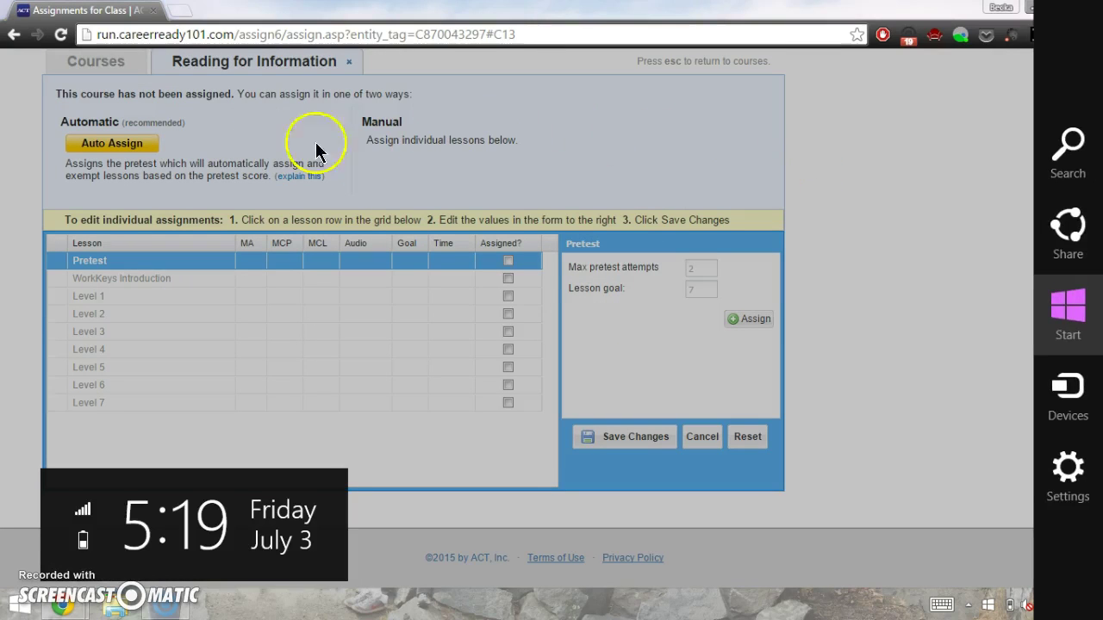
left_click(138, 146)
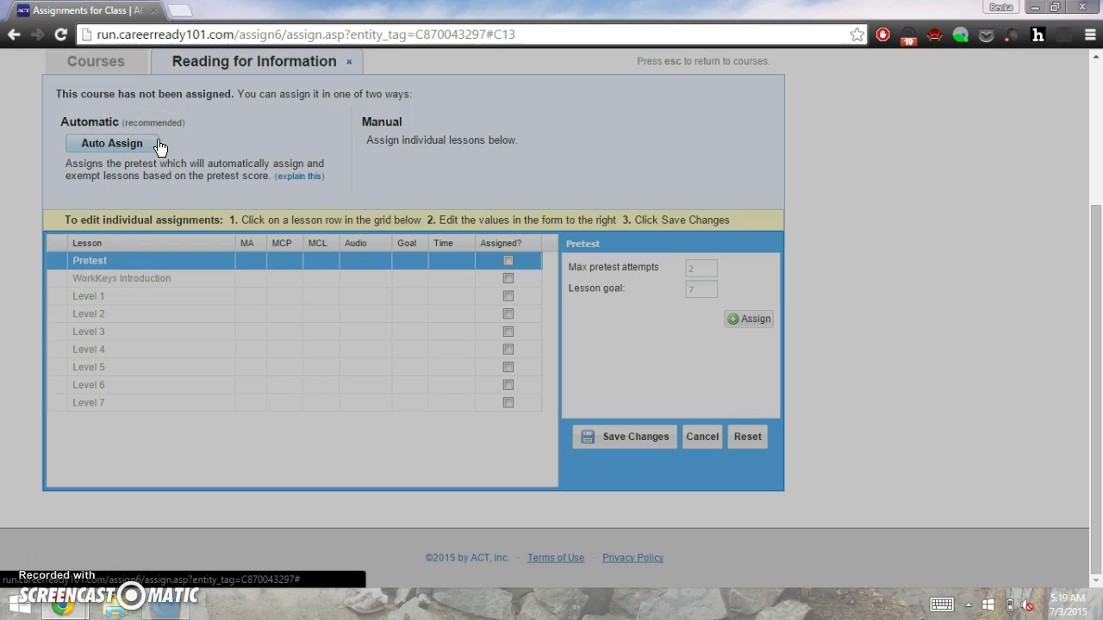
left_click(147, 145)
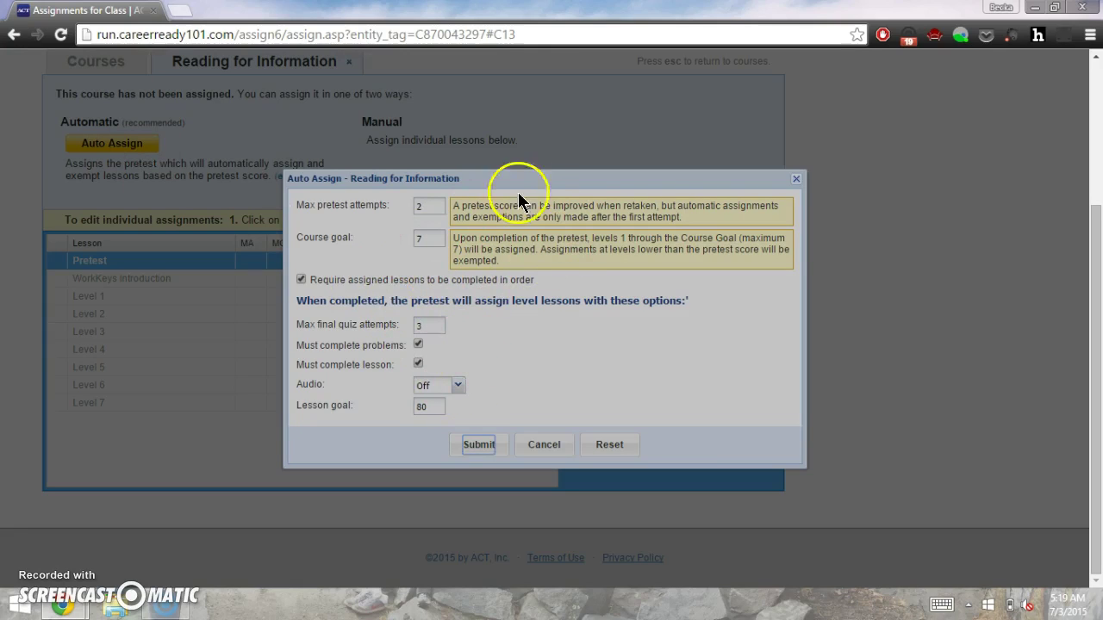
left_click(593, 323)
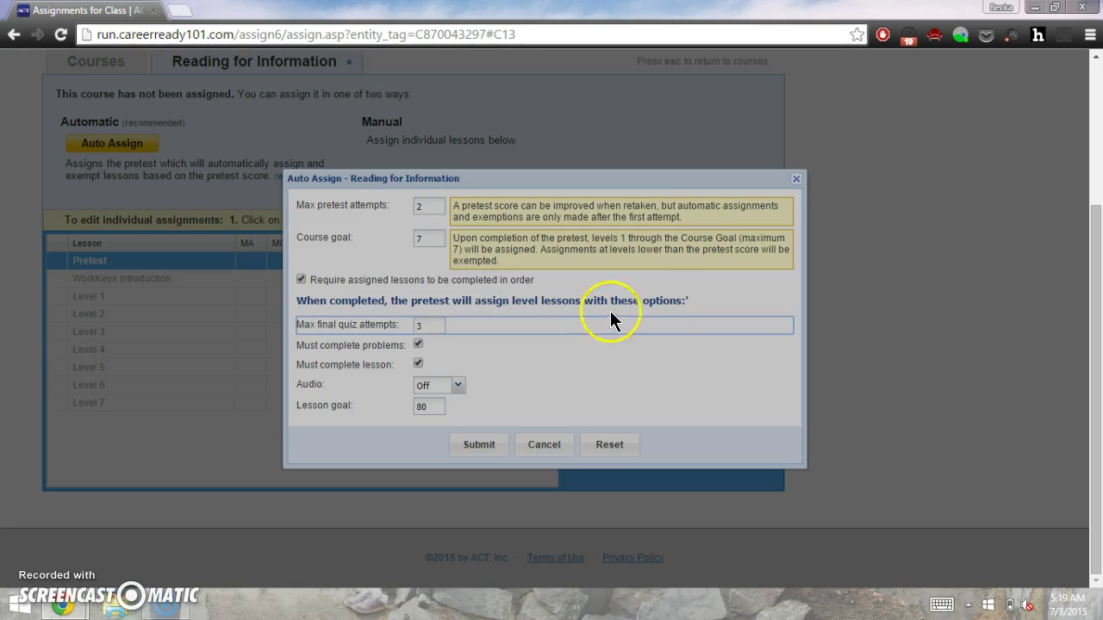
left_click(661, 279)
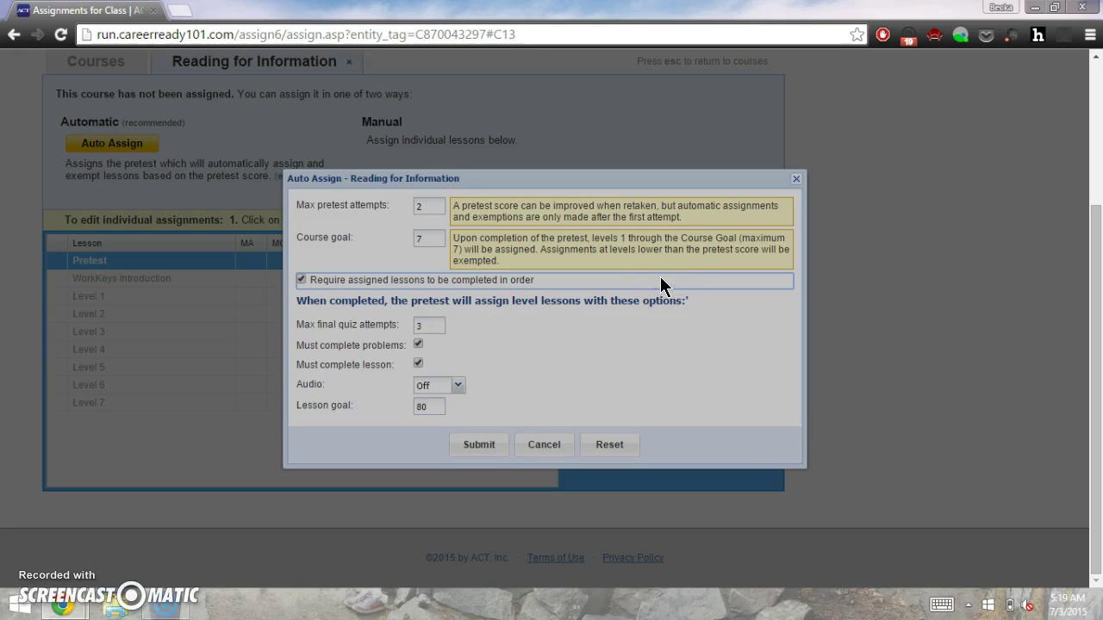
left_click(673, 256)
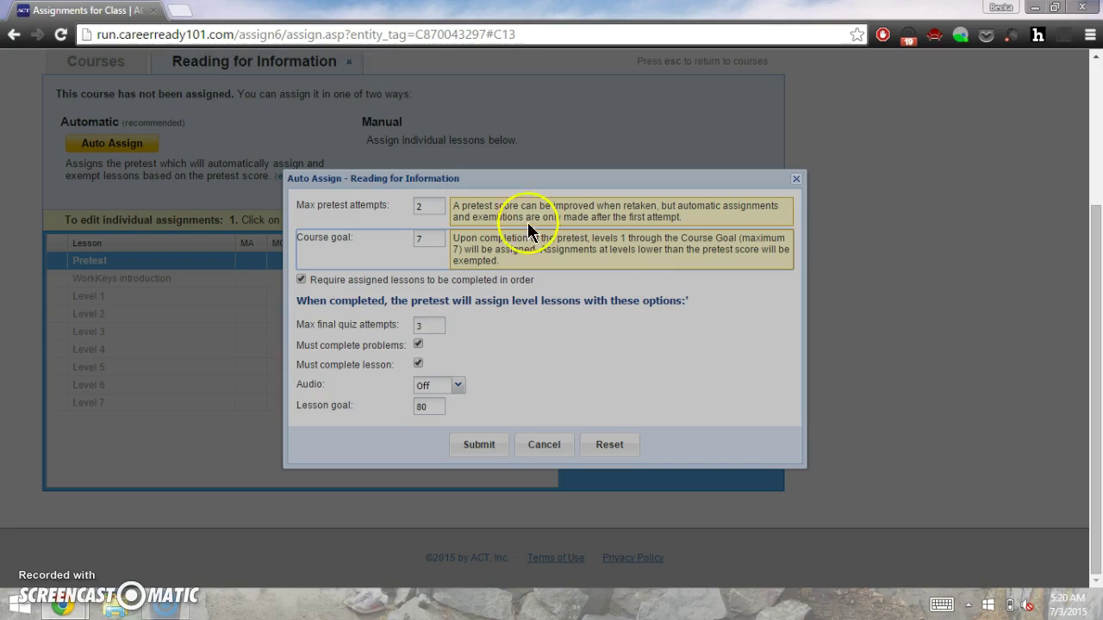
left_click(481, 445)
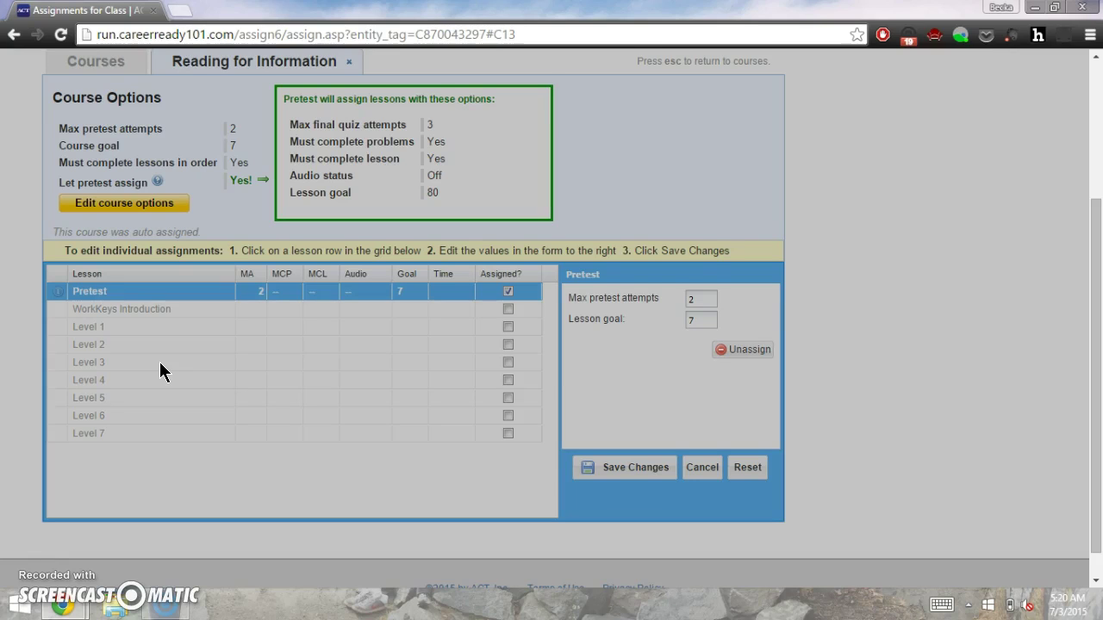
- Save the Reading for Information assignments and close the course to return to the course list
scroll(160, 370, "up", 1)
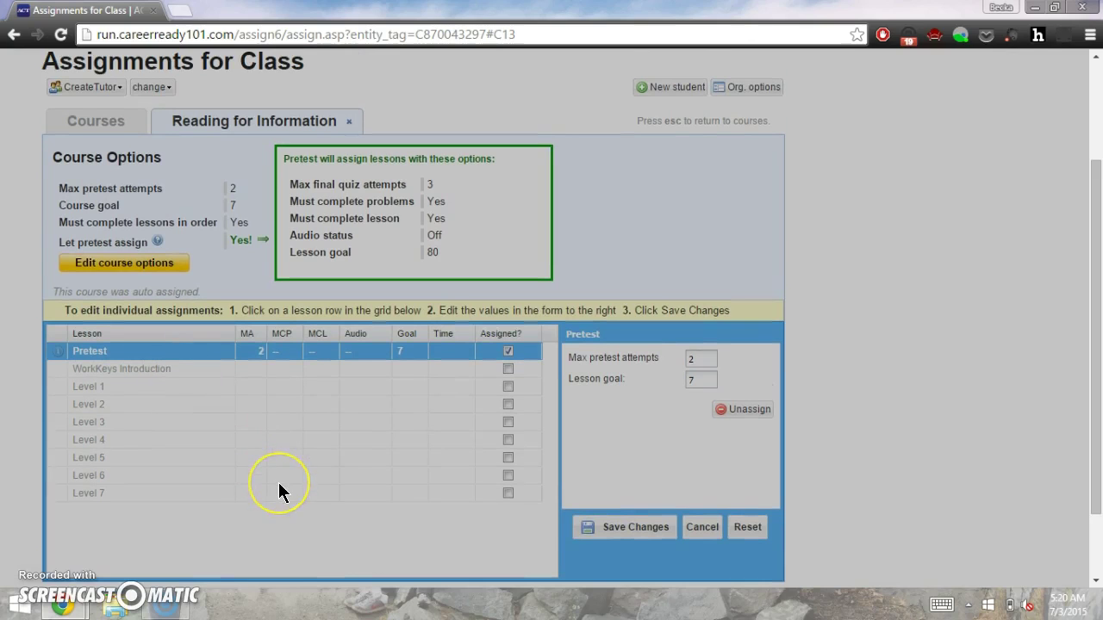
left_click(606, 539)
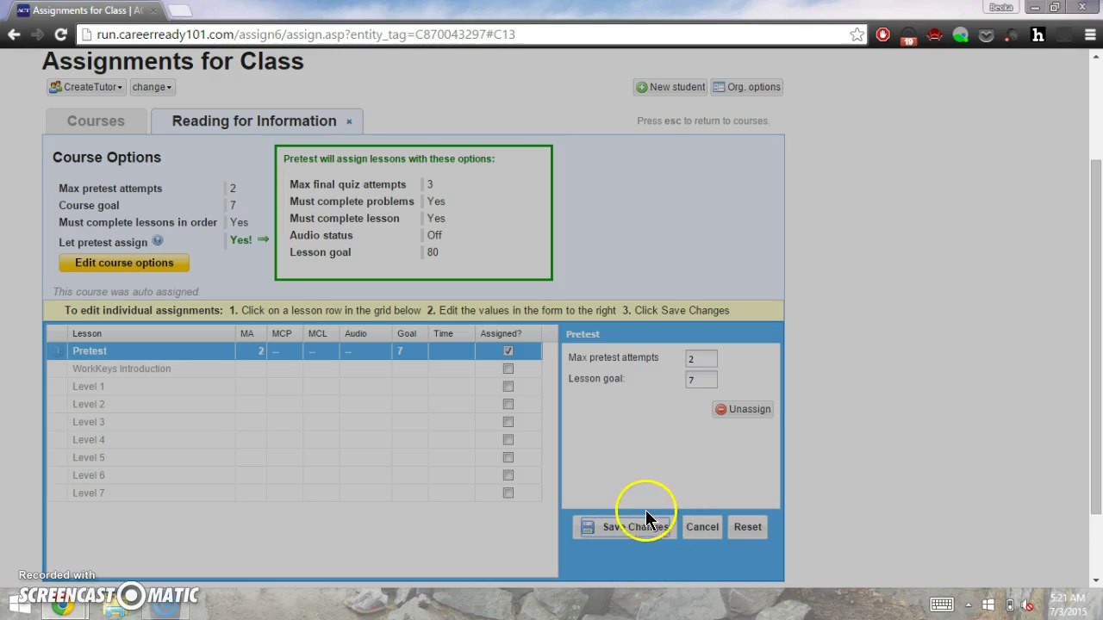
left_click(636, 528)
left_click(349, 124)
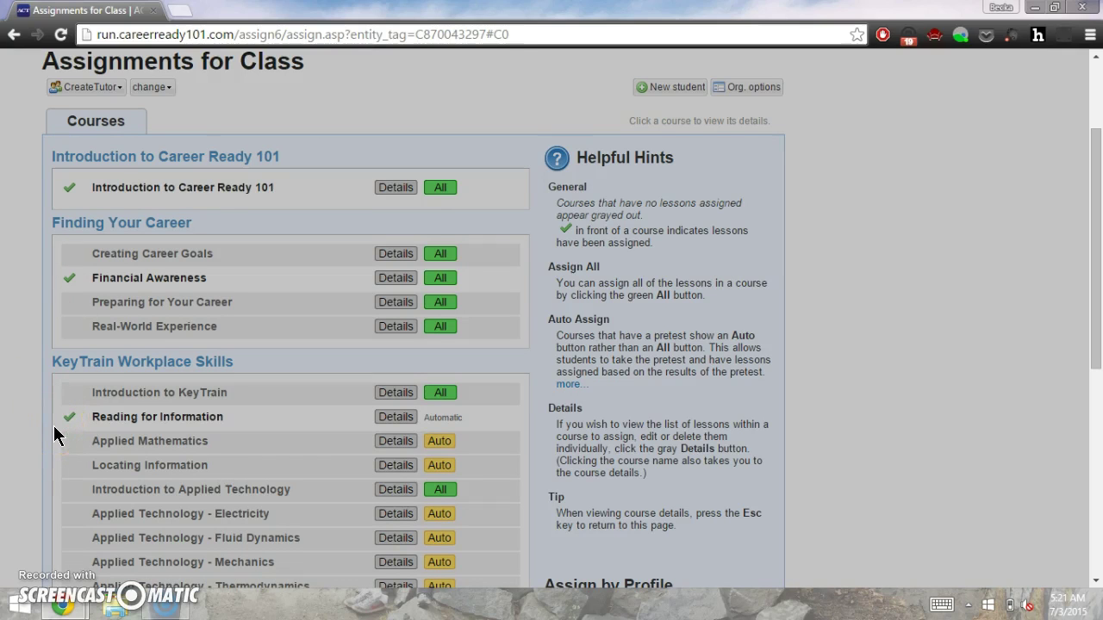
scroll(53, 435, "down", 1)
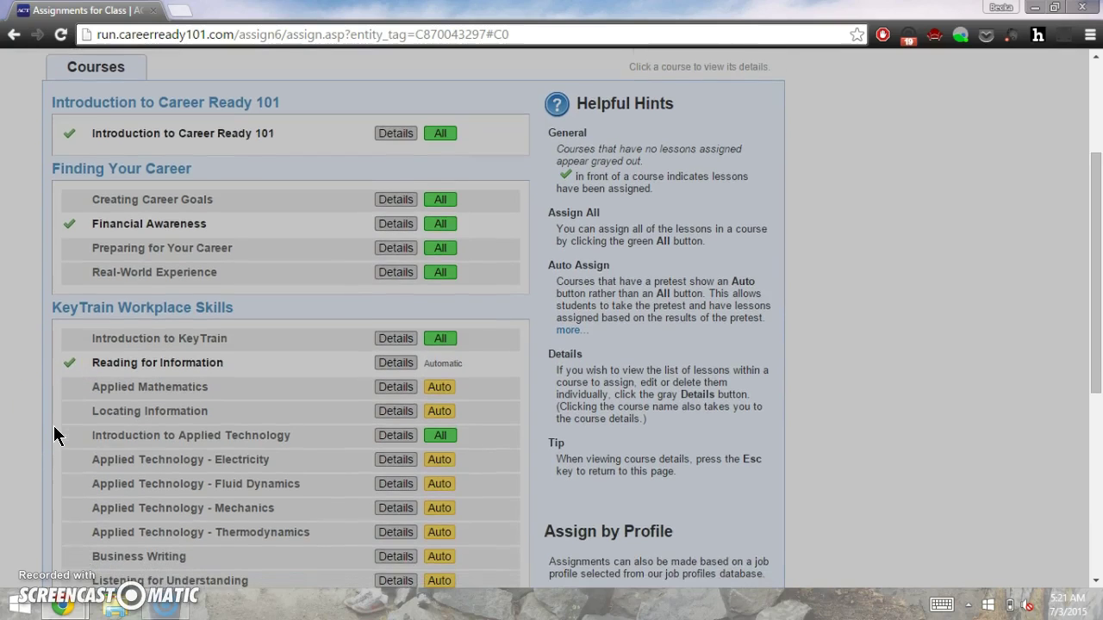
scroll(53, 435, "down", 3)
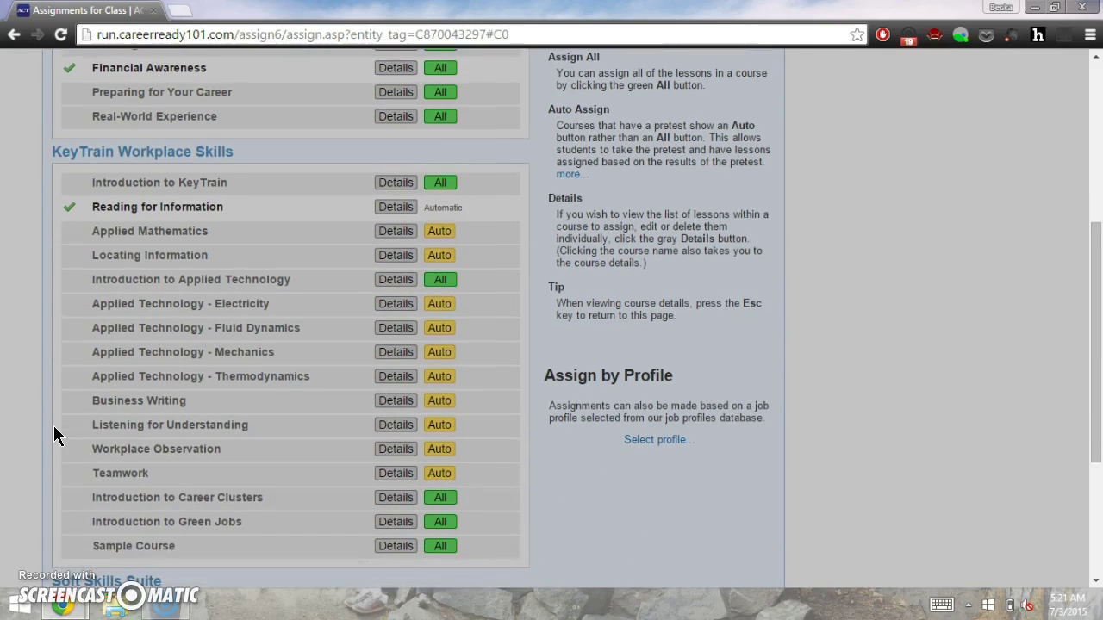
scroll(54, 435, "up", 1)
scroll(53, 435, "up", 1)
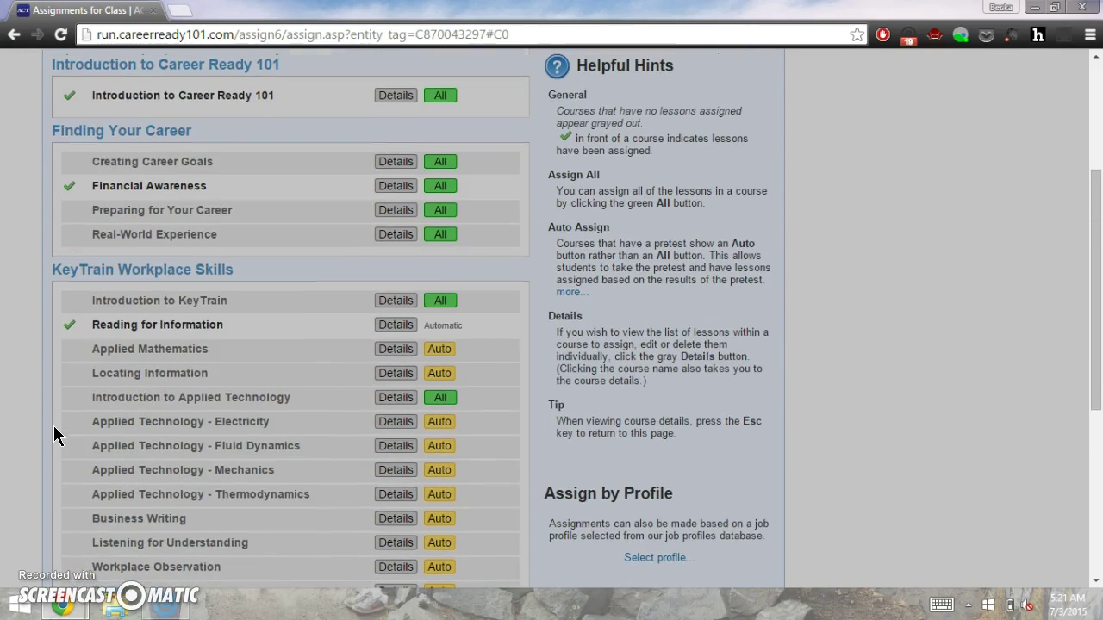
scroll(507, 381, "down", 2)
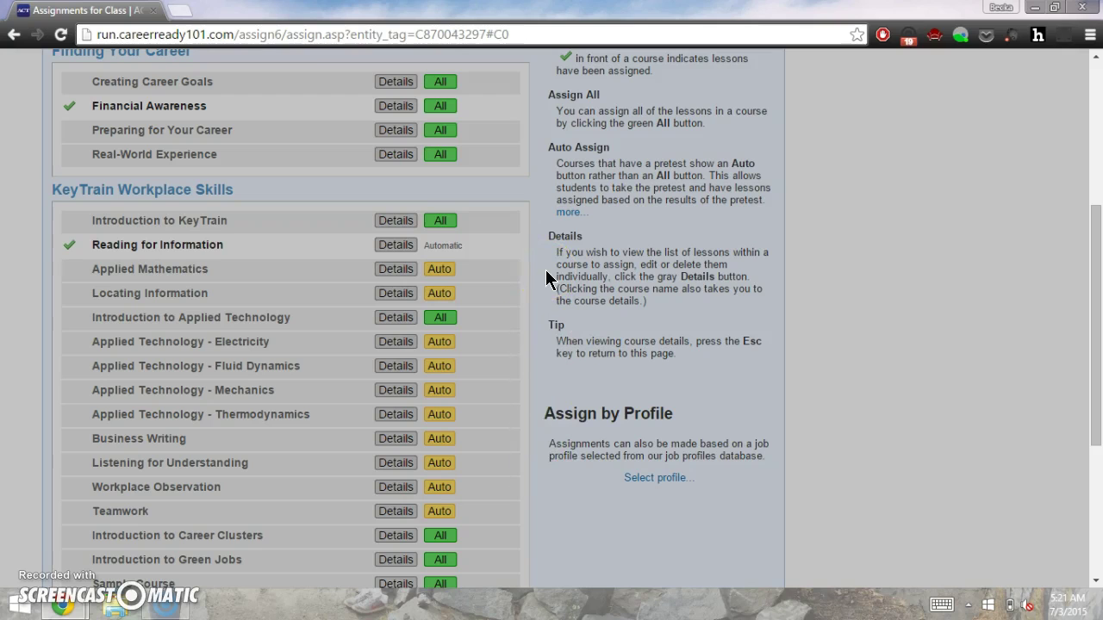
scroll(546, 278, "up", 1)
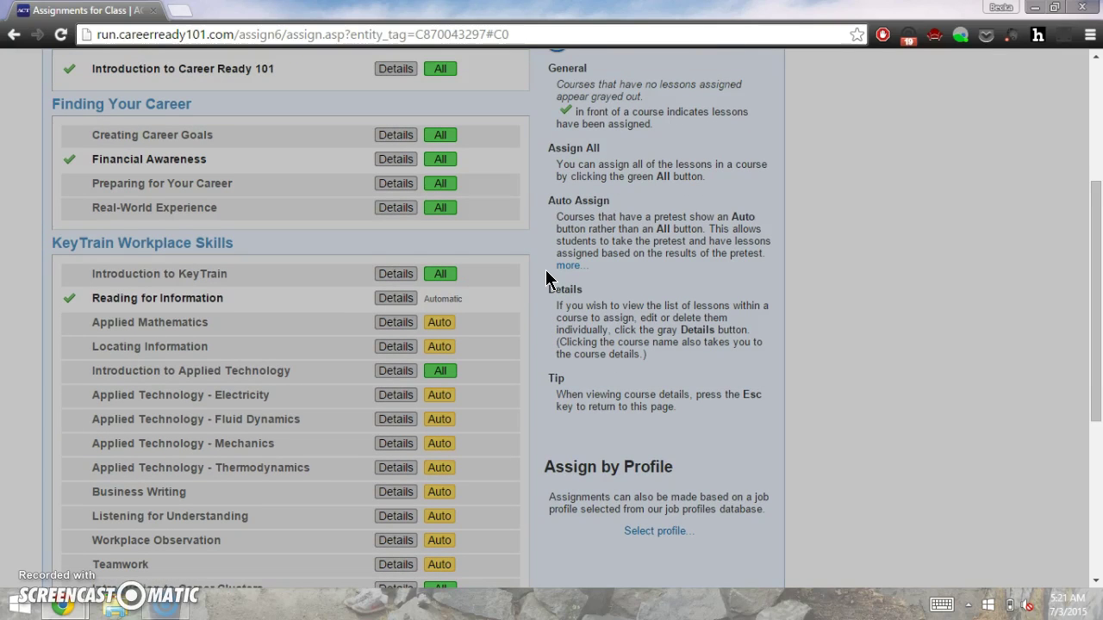
- Switch the assignment target from the CreateTutor class to an individual student, bringing up the organization's student list
scroll(546, 277, "up", 3)
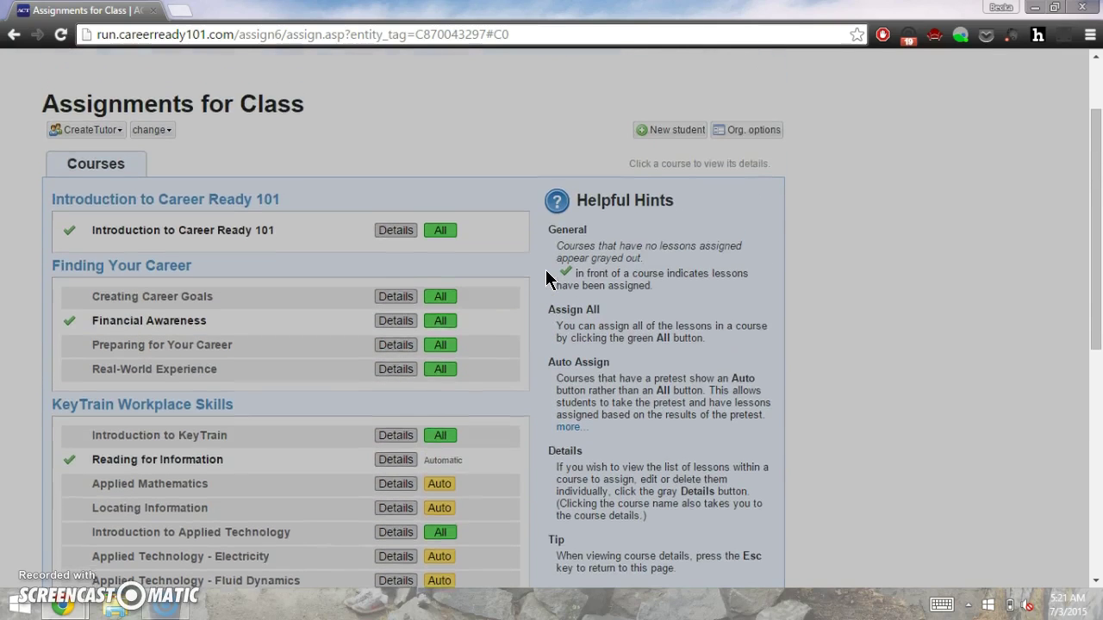
scroll(546, 277, "up", 2)
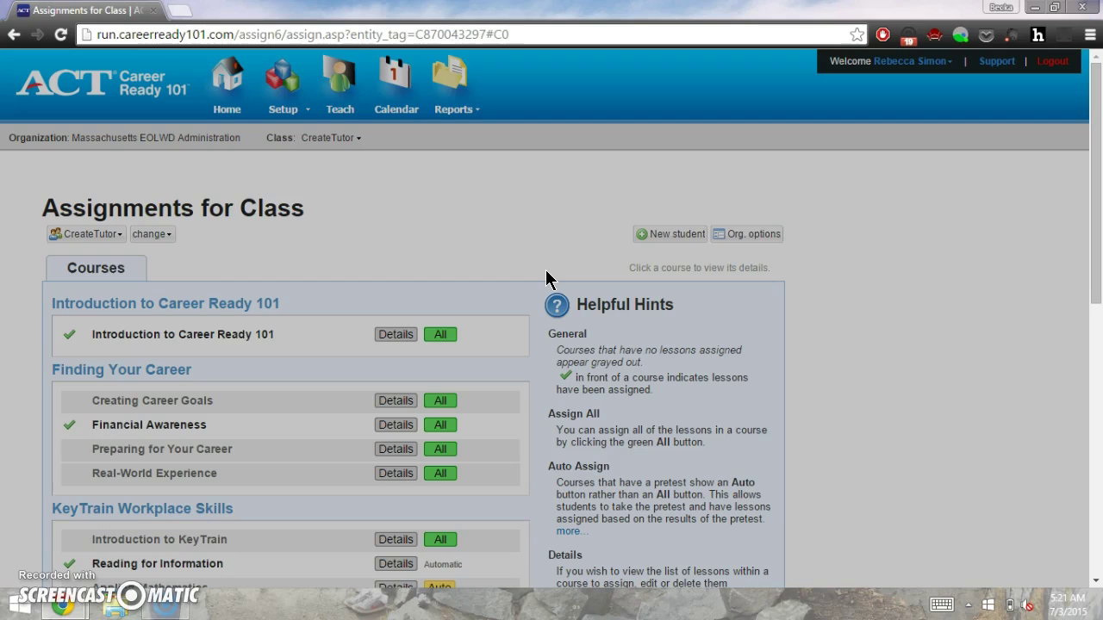
left_click(148, 245)
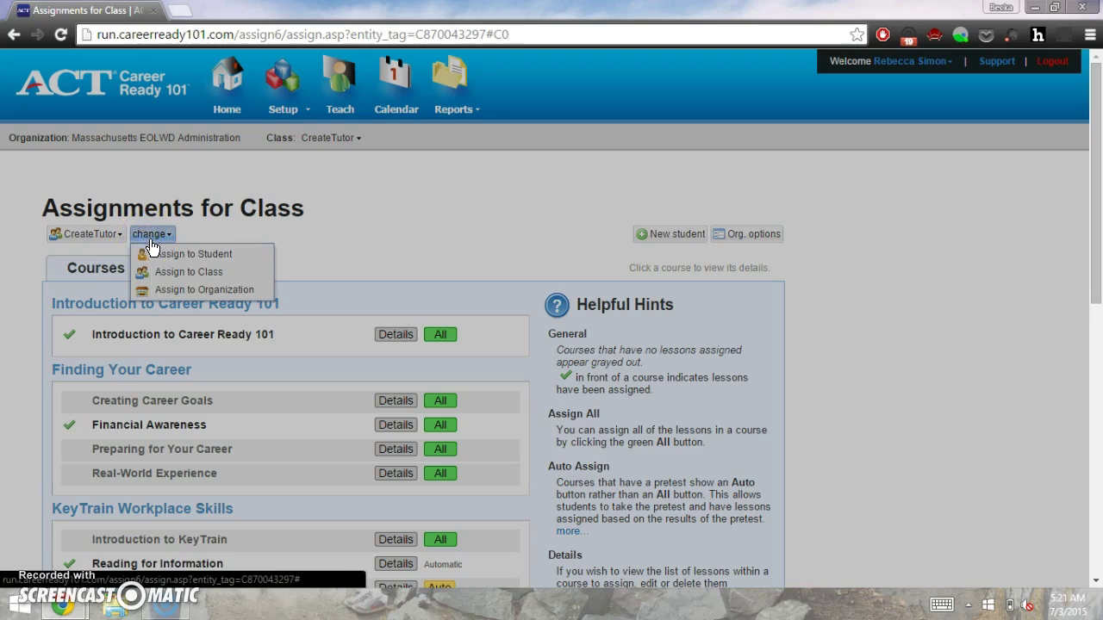
left_click(170, 257)
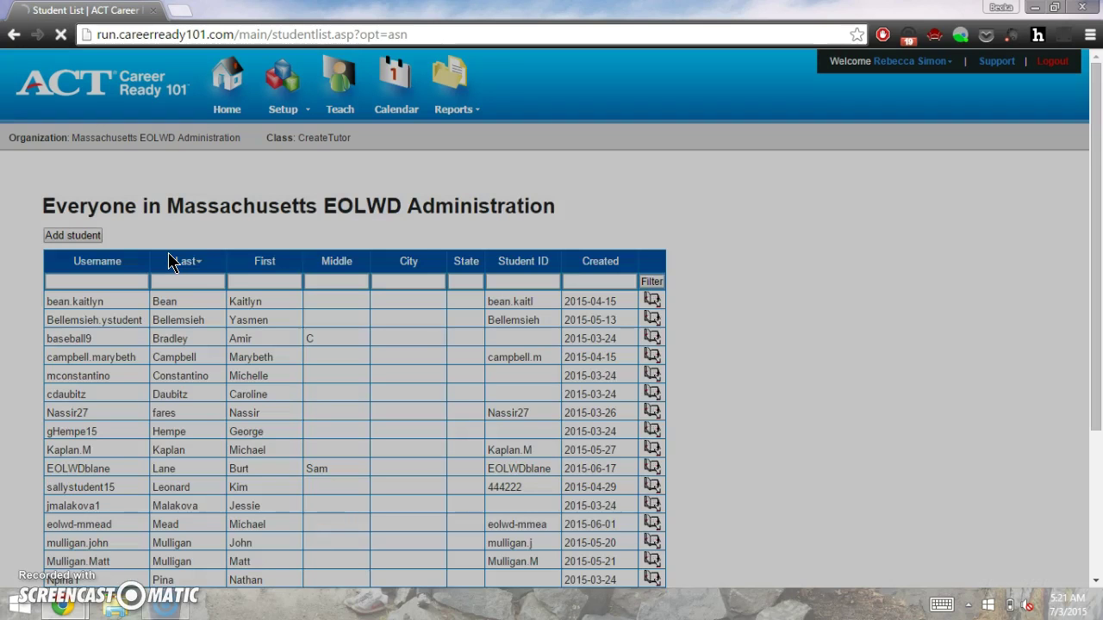
- Open the course assignments of the student whose account was created on 2015-05-21
left_click(747, 214)
scroll(785, 392, "down", 2)
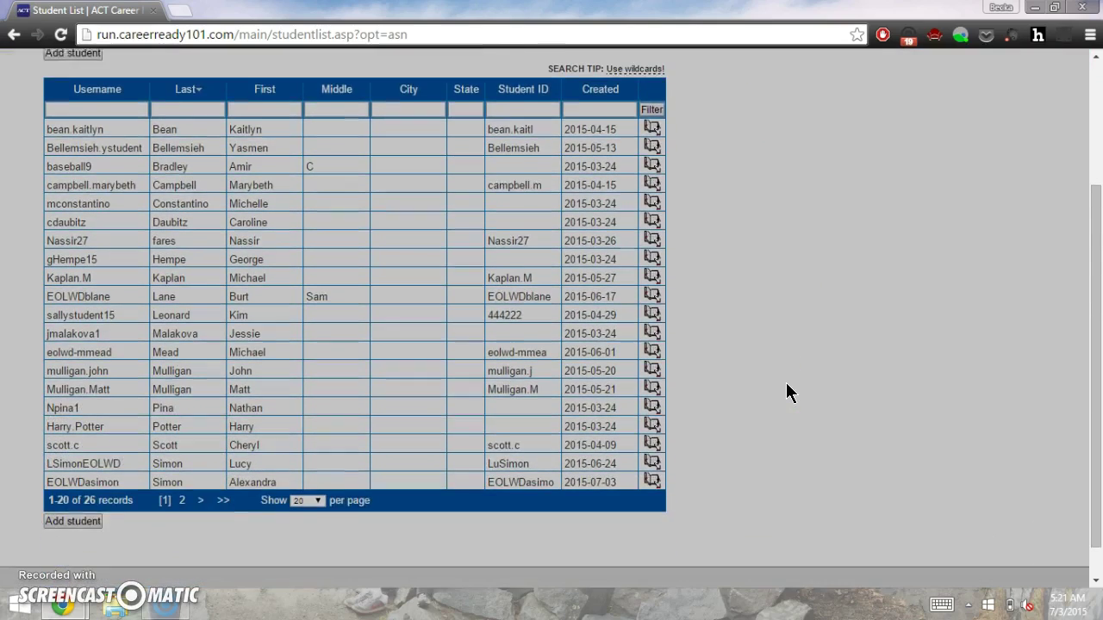
scroll(786, 384, "up", 1)
left_click(742, 406)
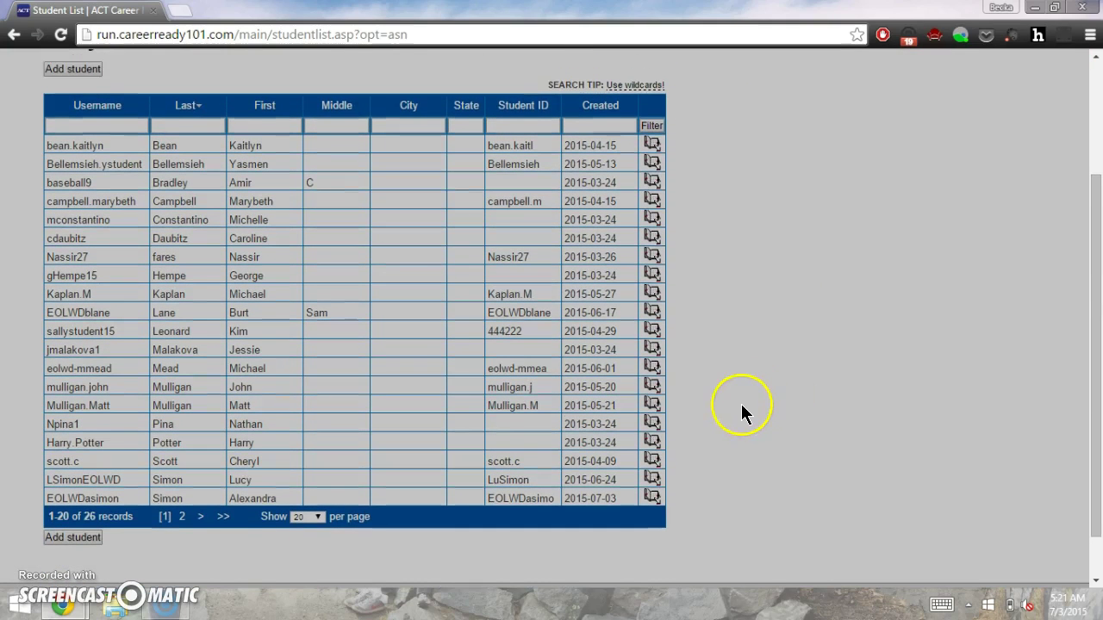
left_click(651, 407)
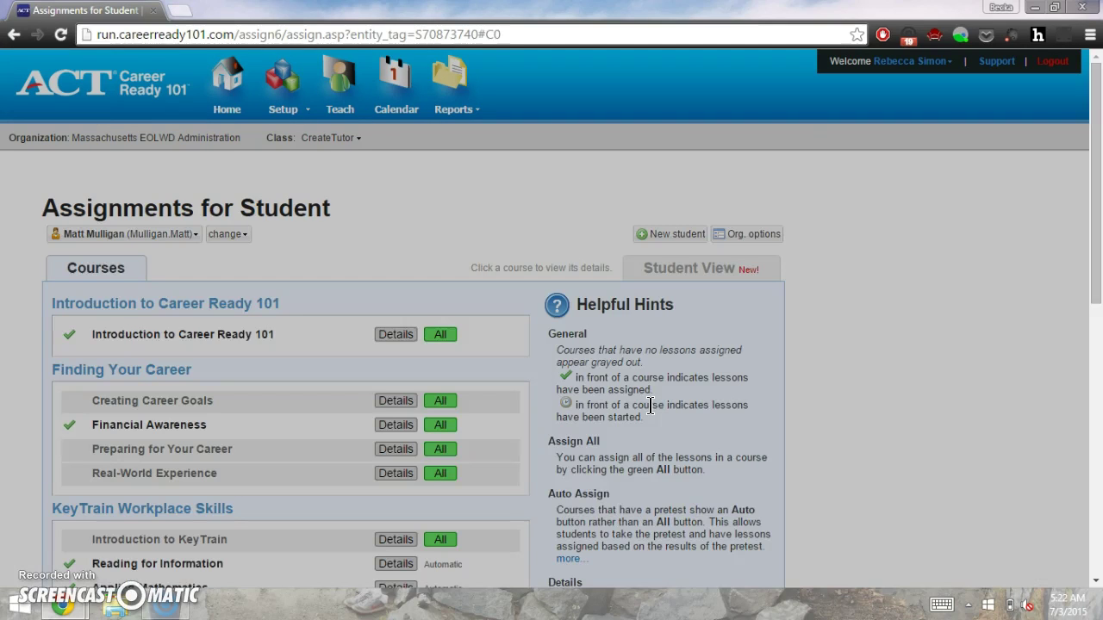
- Assign all lessons of the Preparing for Your Career course to the student, keeping the default options with audio Off
scroll(674, 366, "down", 3)
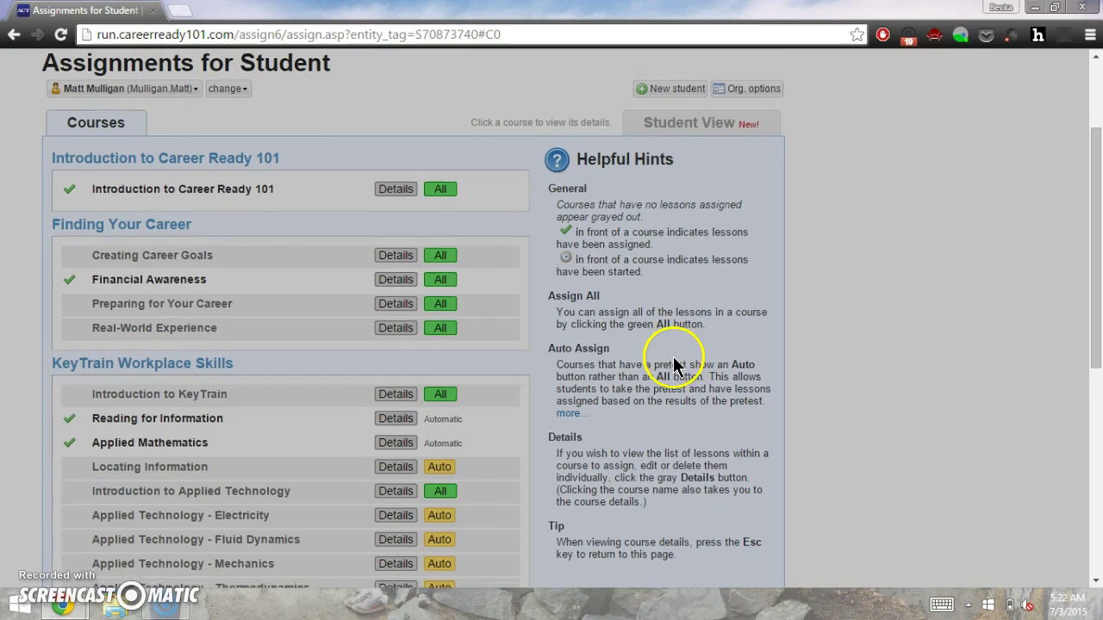
scroll(674, 366, "down", 3)
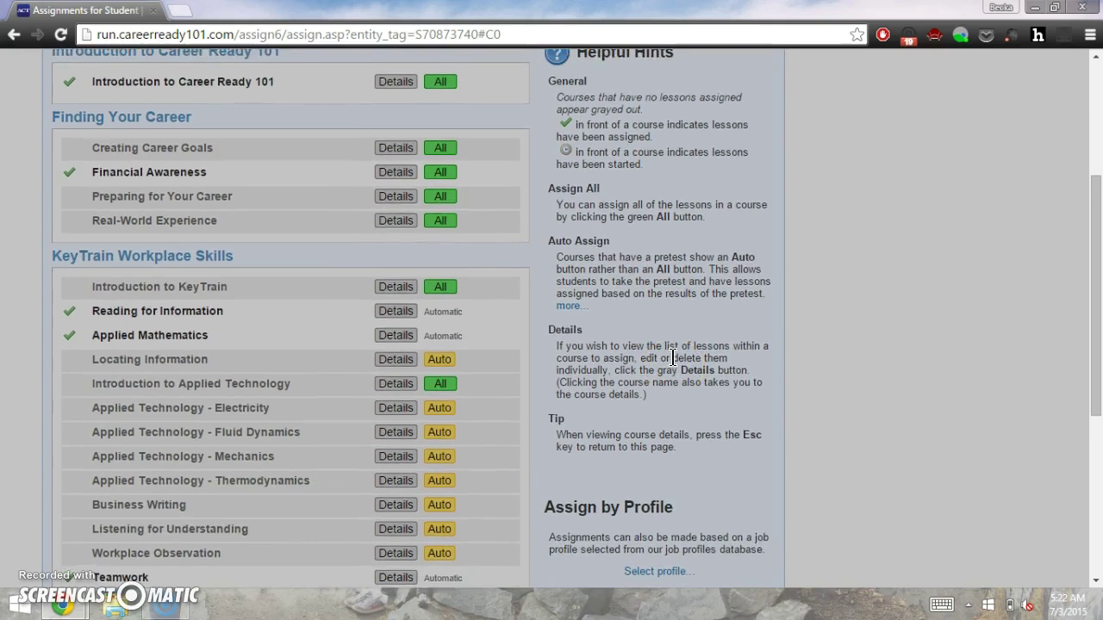
scroll(674, 366, "up", 5)
left_click(221, 226)
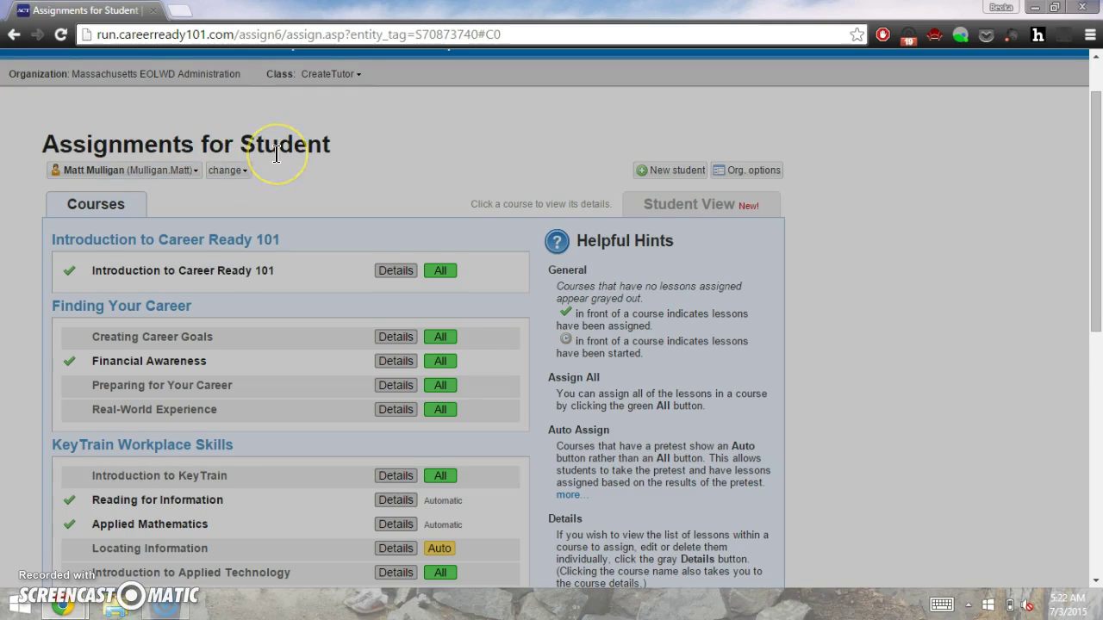
scroll(276, 153, "down", 4)
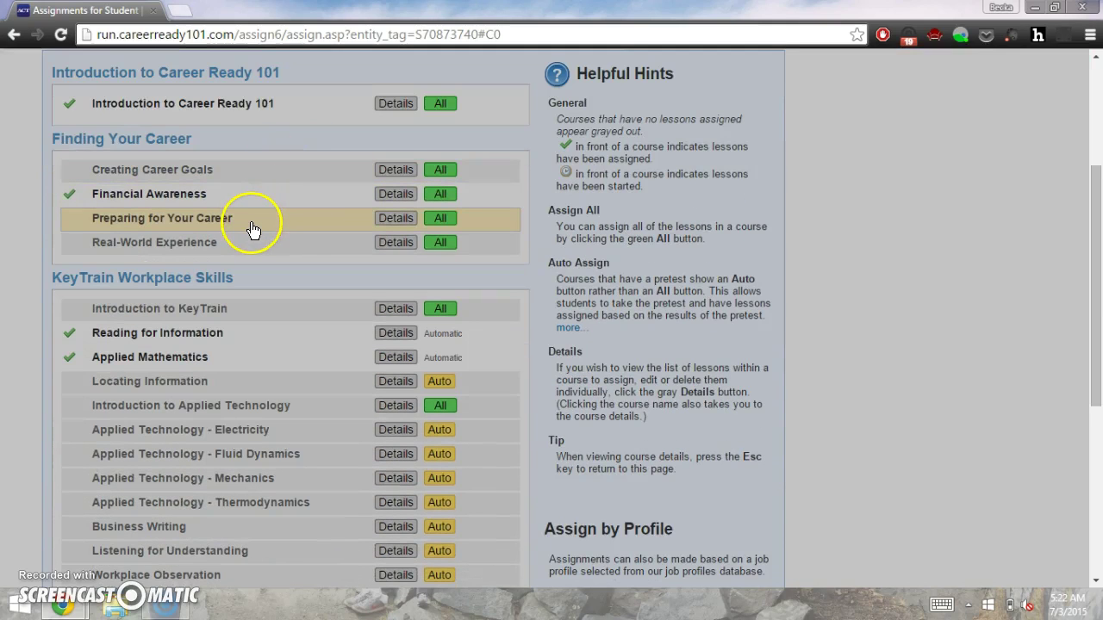
left_click(439, 226)
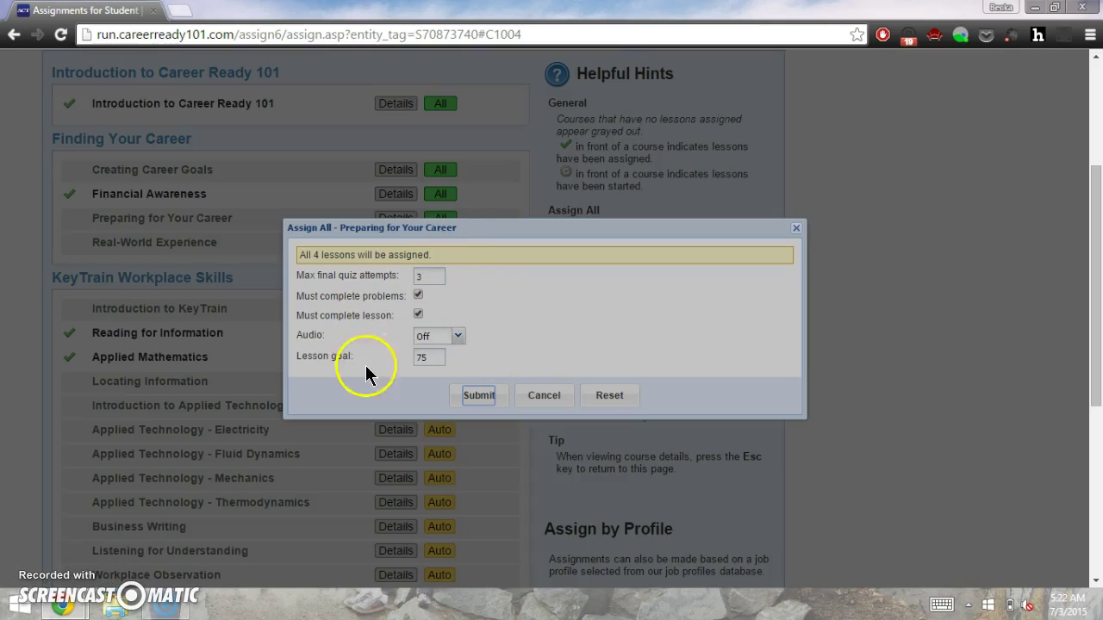
left_click(475, 395)
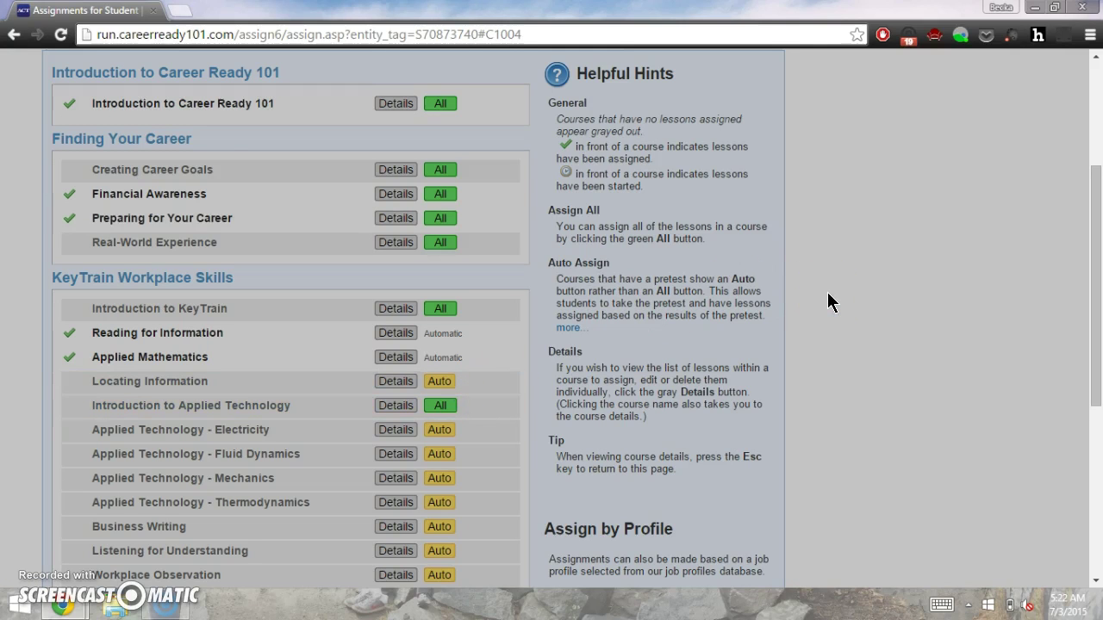
- Bring up the student, class and organization choices for changing the assignment target
scroll(827, 297, "up", 3)
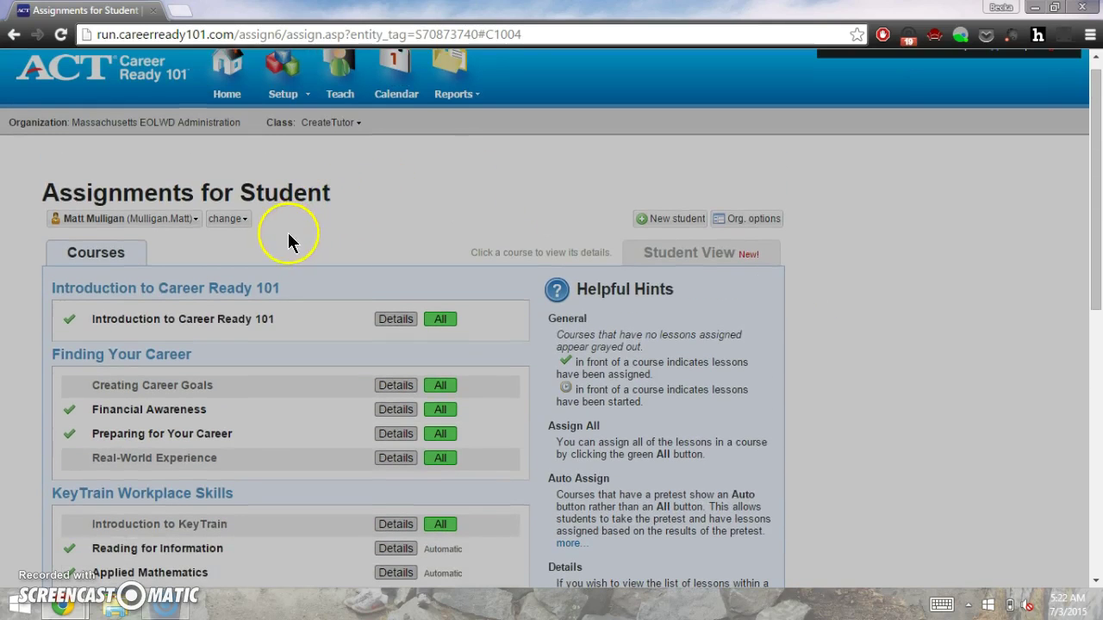
left_click(241, 218)
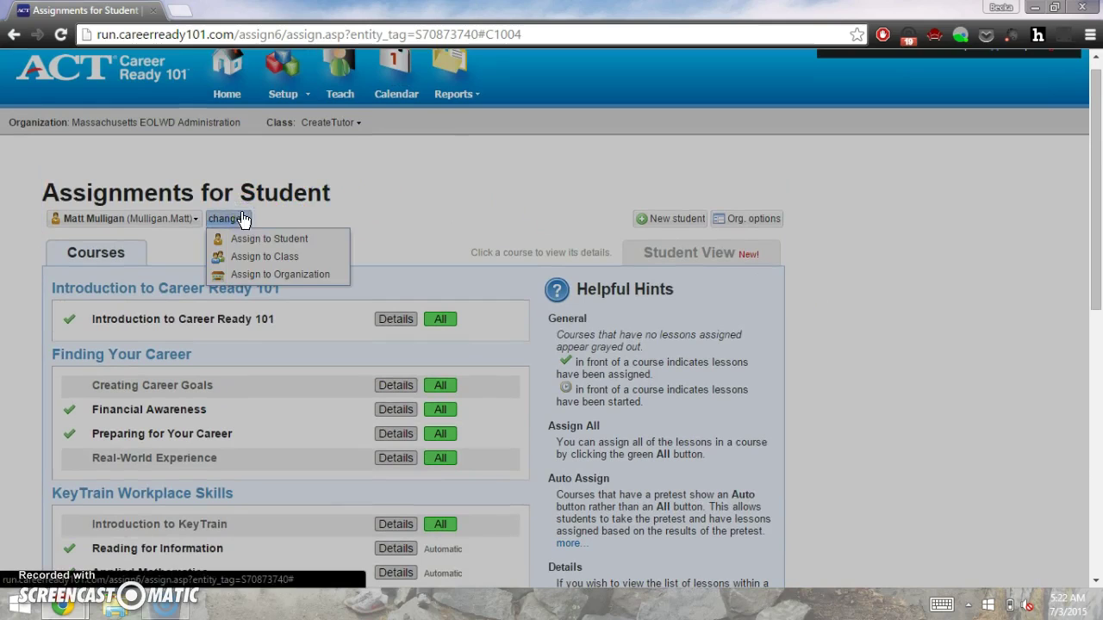